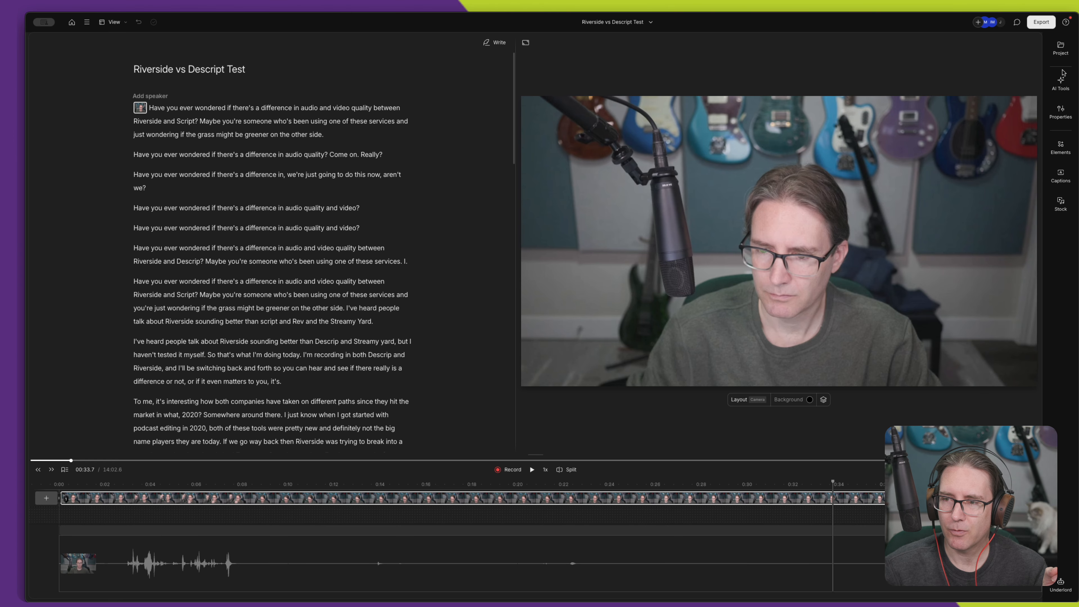
- Run the Remove retakes AI tool on the recording and review the struck-out takes throughout the script
click(1060, 87)
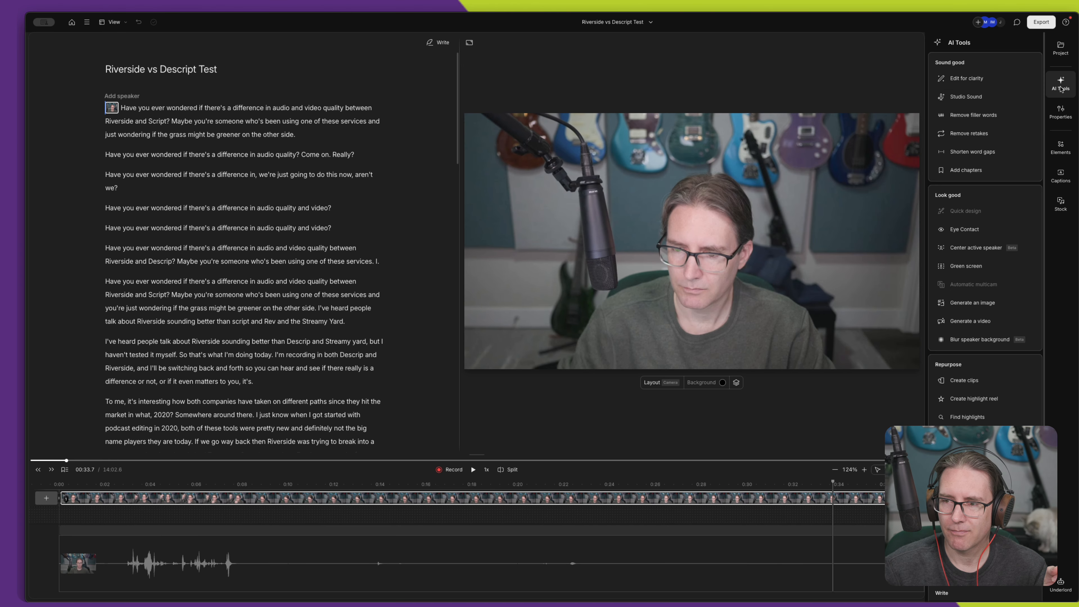
click(983, 134)
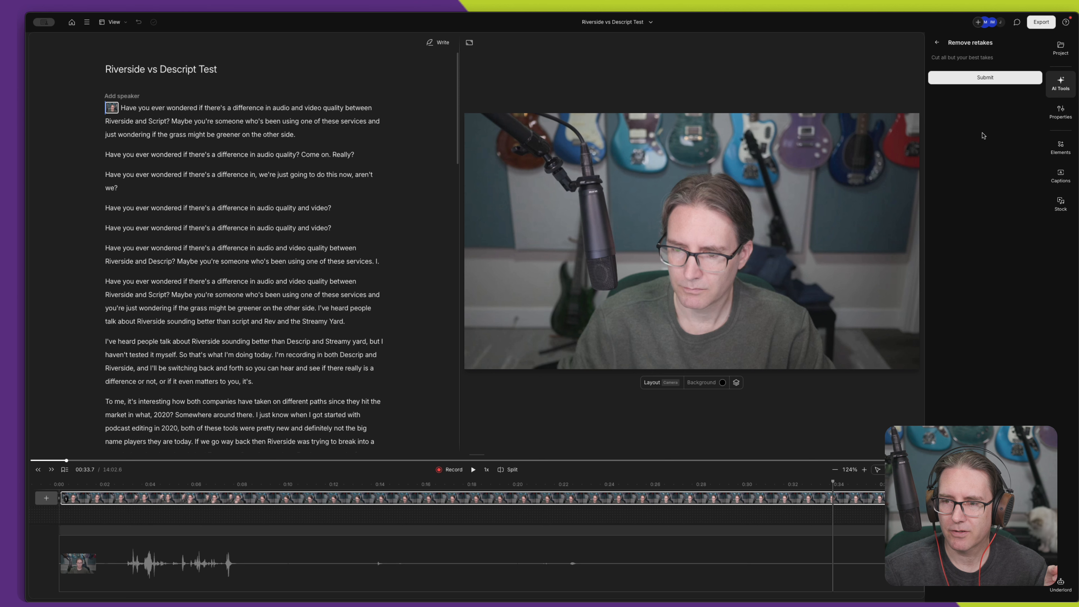
click(986, 79)
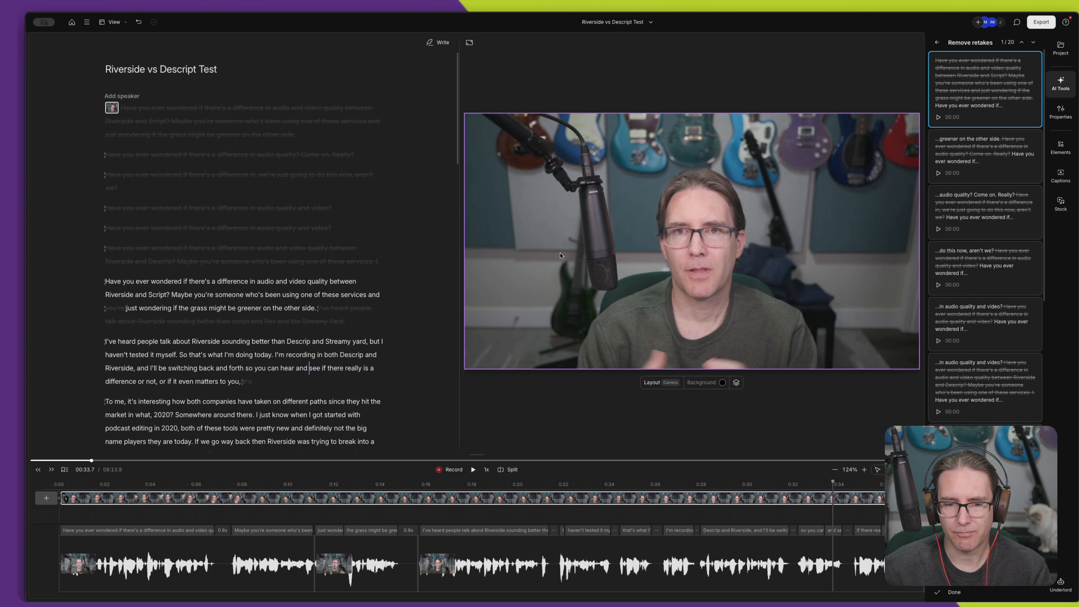
scroll(296, 328, down, 6)
scroll(296, 328, down, 20)
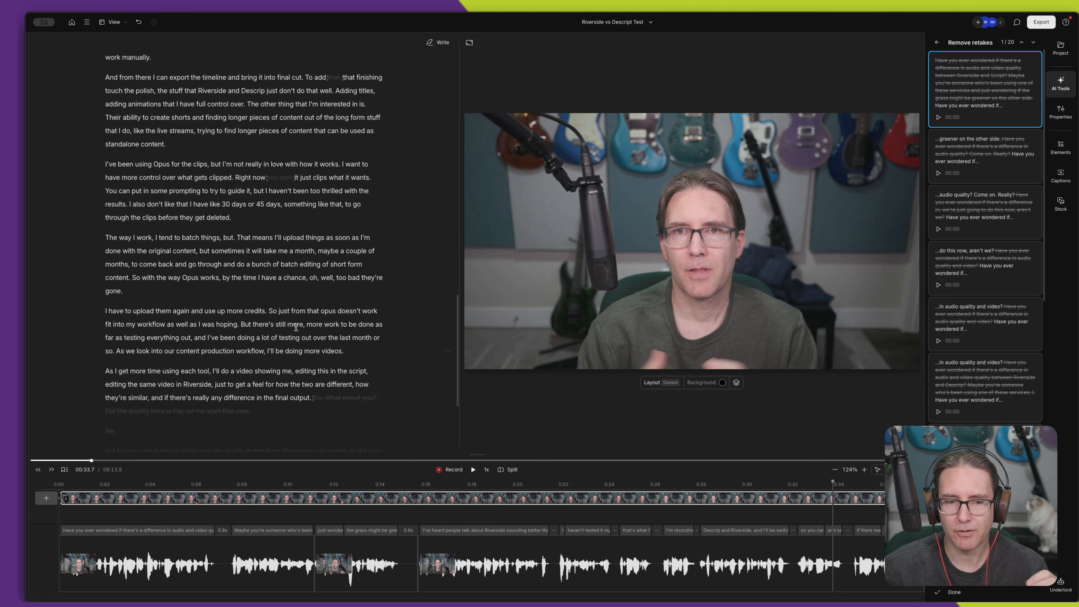
scroll(296, 328, down, 5)
scroll(296, 326, up, 20)
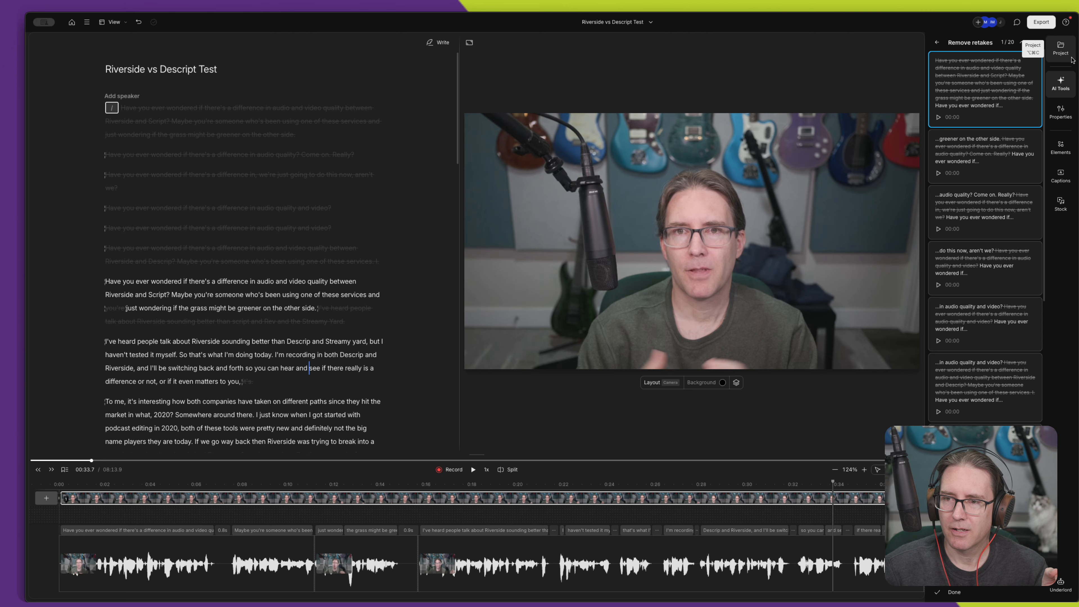
- Undo the applied retake edits in the script
click(1057, 112)
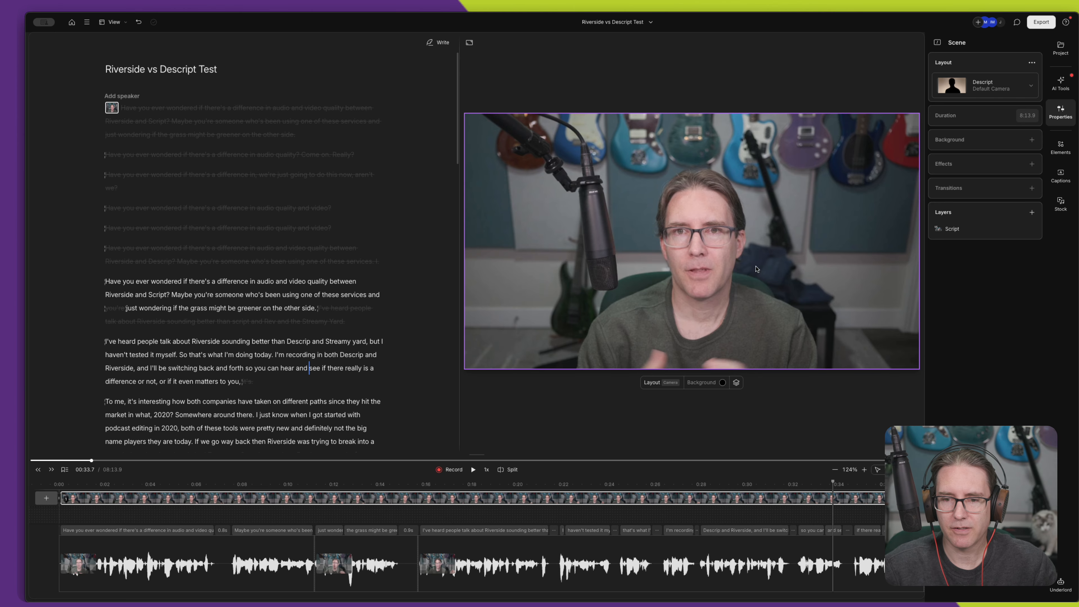
key(ctrl+z)
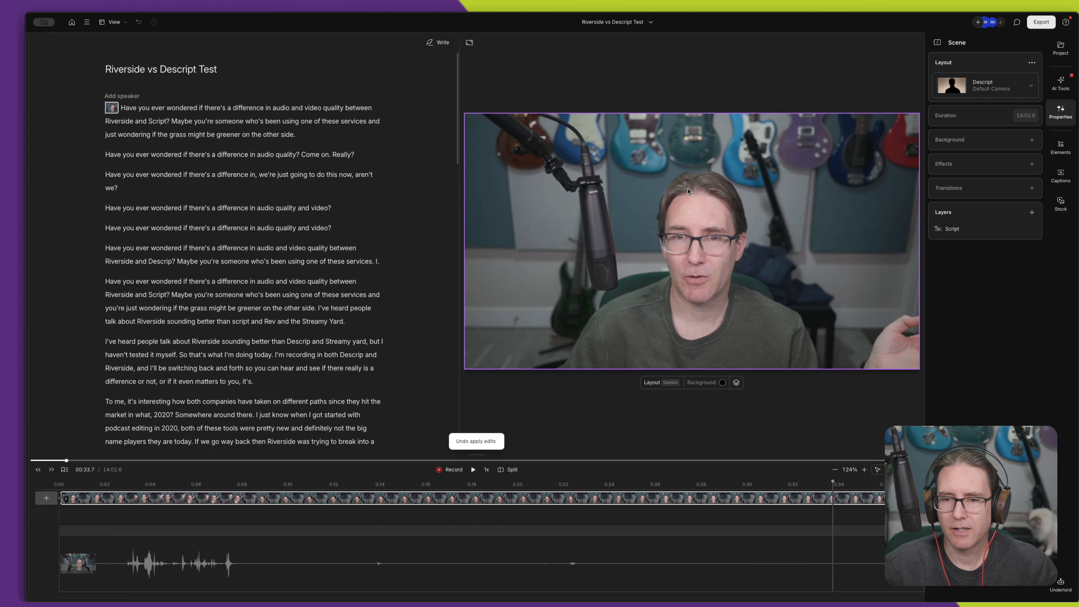
- Add a Color adjustments visual effect to the script video and set its shadows to -25%
click(762, 180)
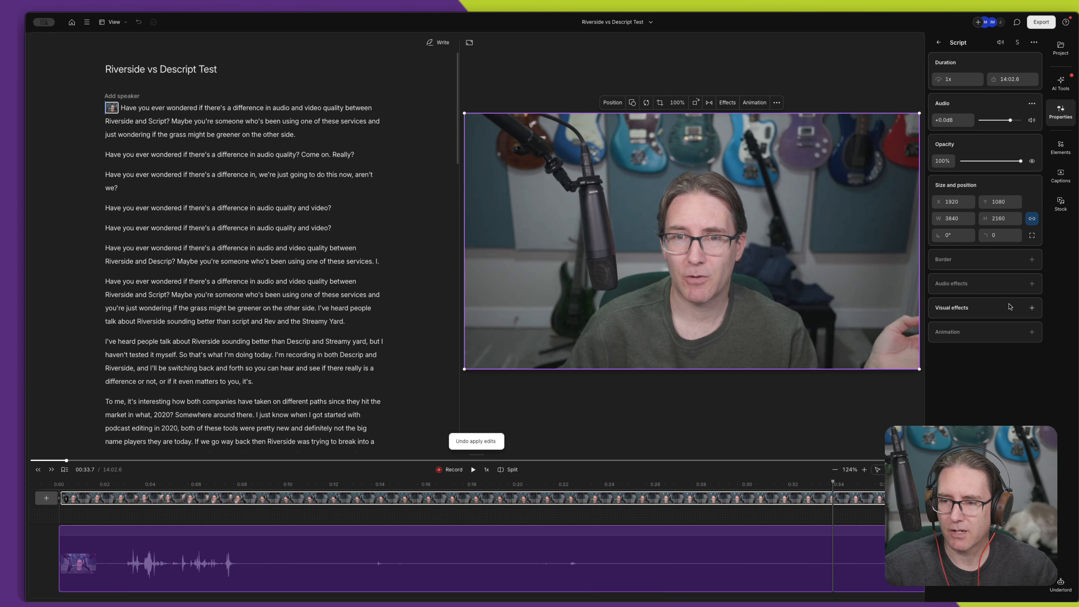
click(1029, 310)
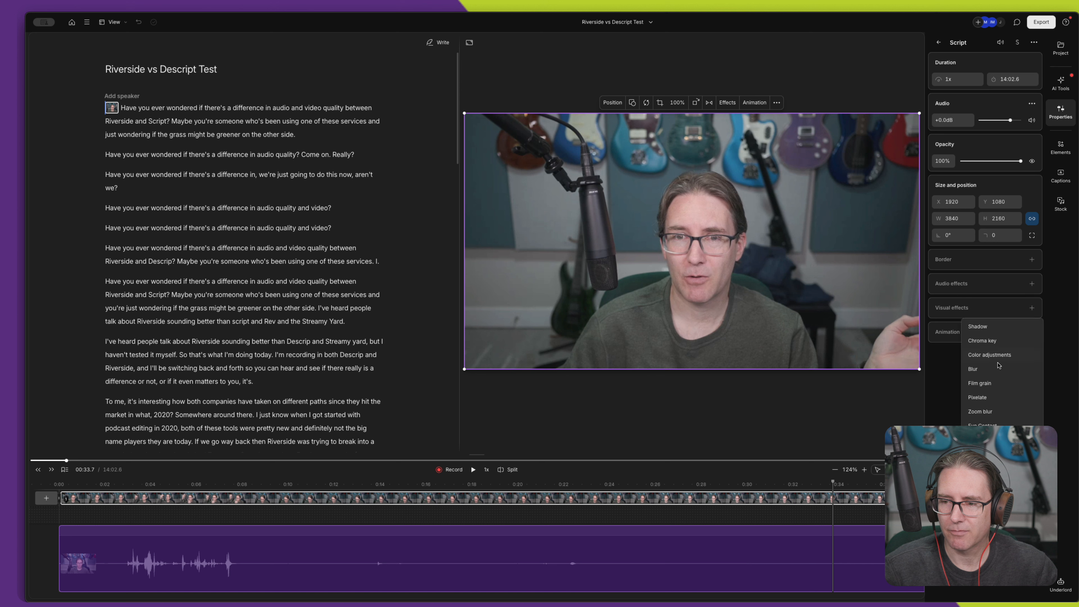
click(995, 359)
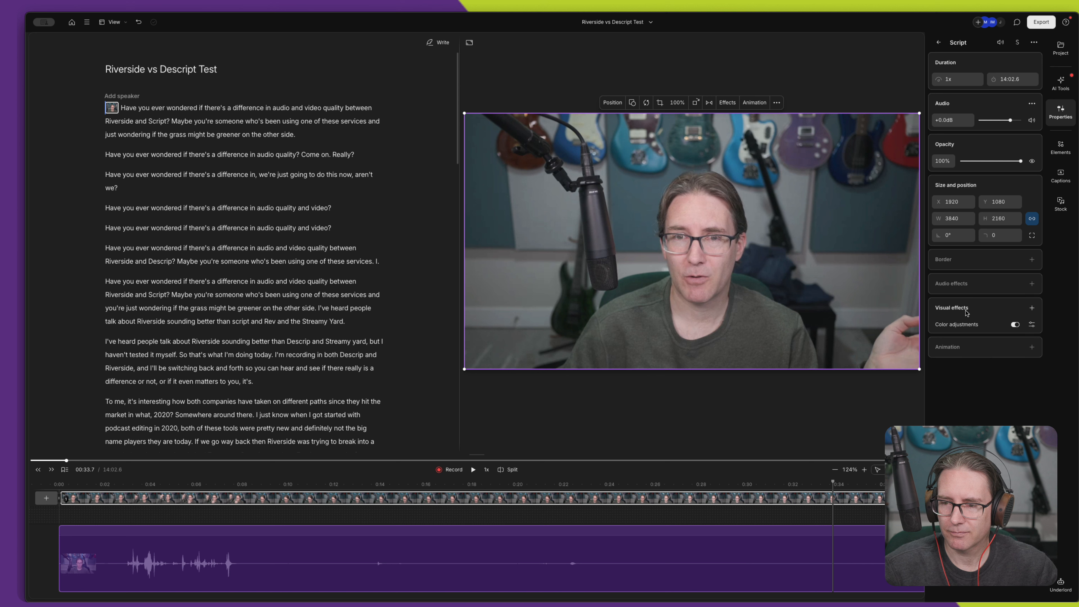
click(1031, 325)
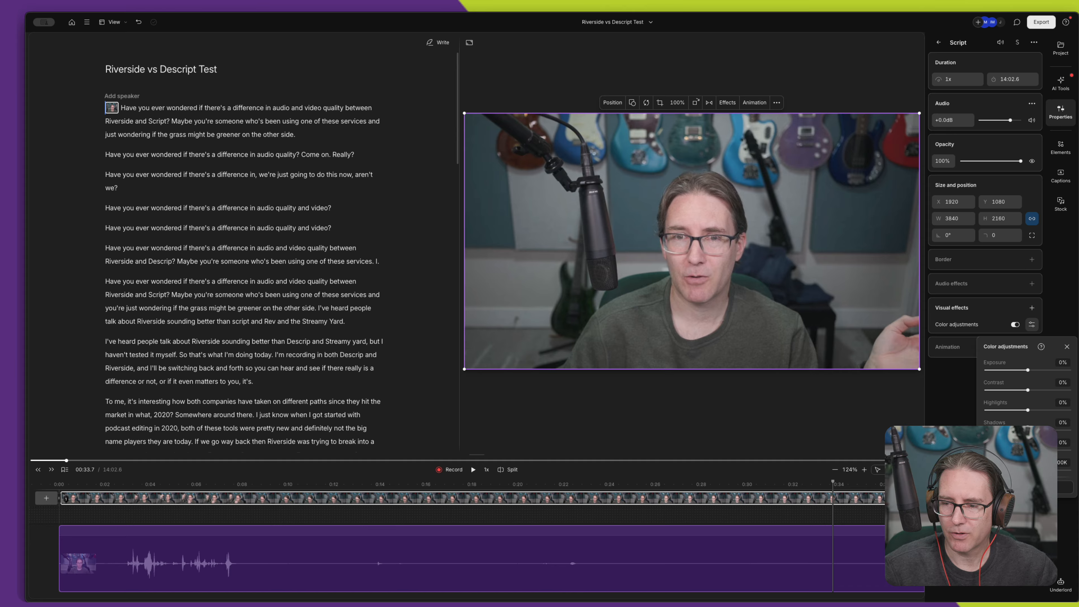
drag(1024, 430, 1021, 430)
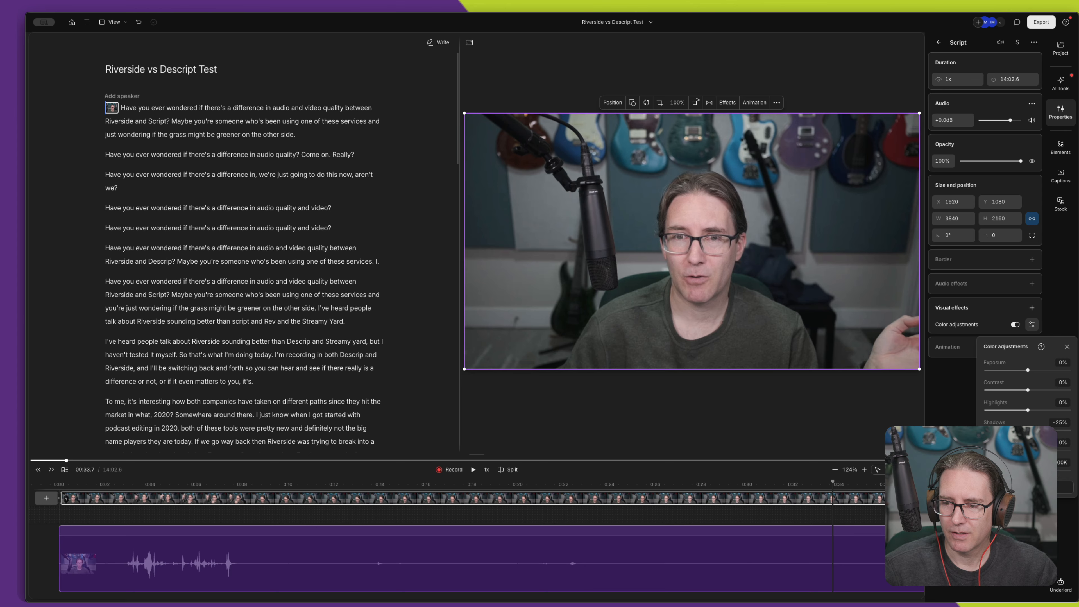
- Shift the video's color temperature slightly warmer in the color adjustments
drag(1027, 470, 1021, 470)
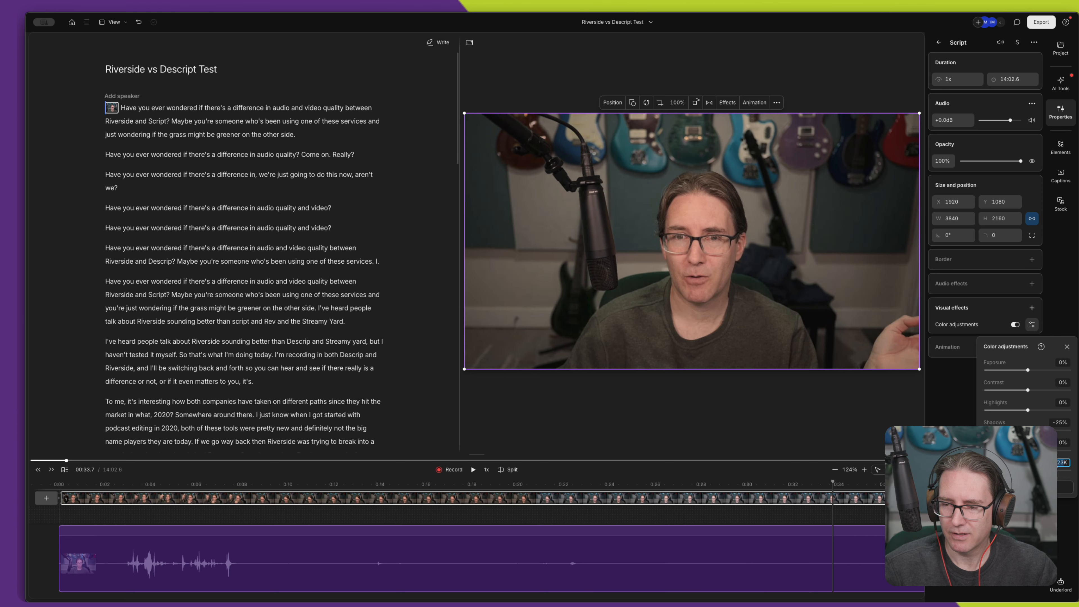
click(1063, 463)
text(50)
key(Return)
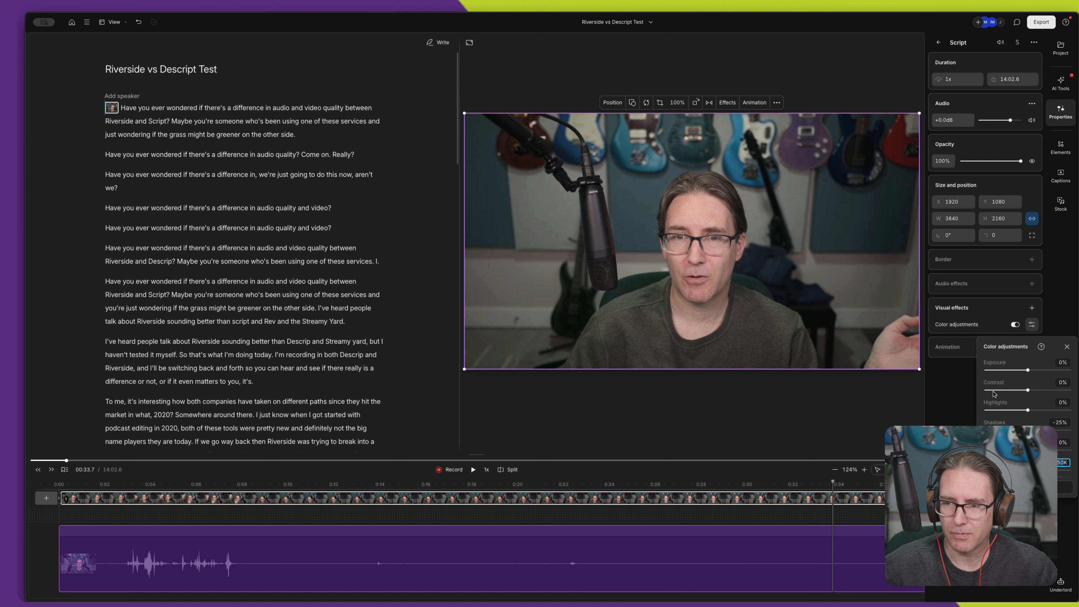
- Set the zoom of the script video to 115%
click(676, 102)
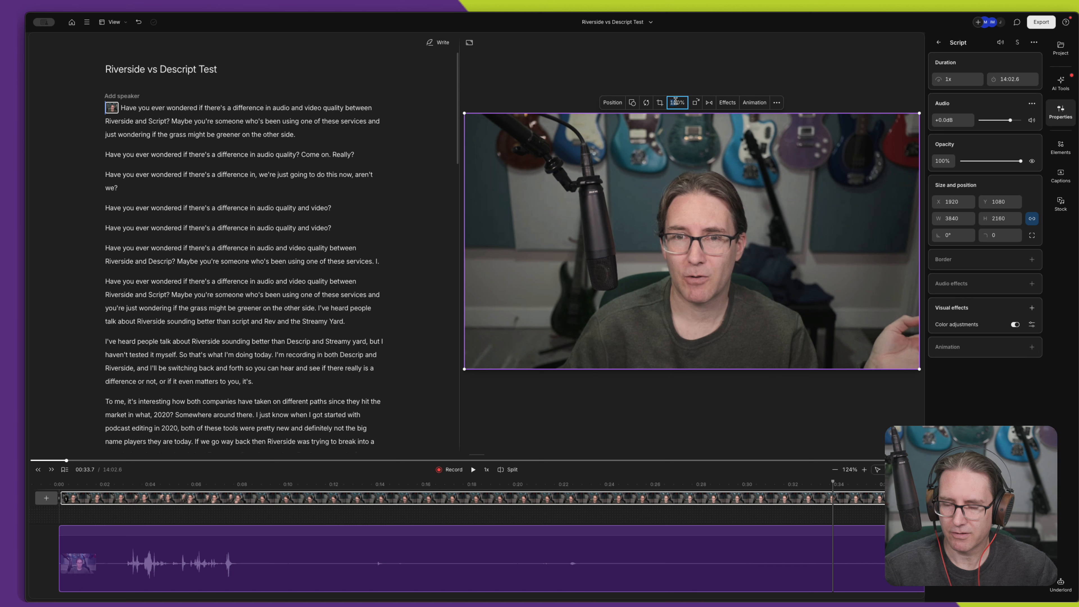
click(675, 102)
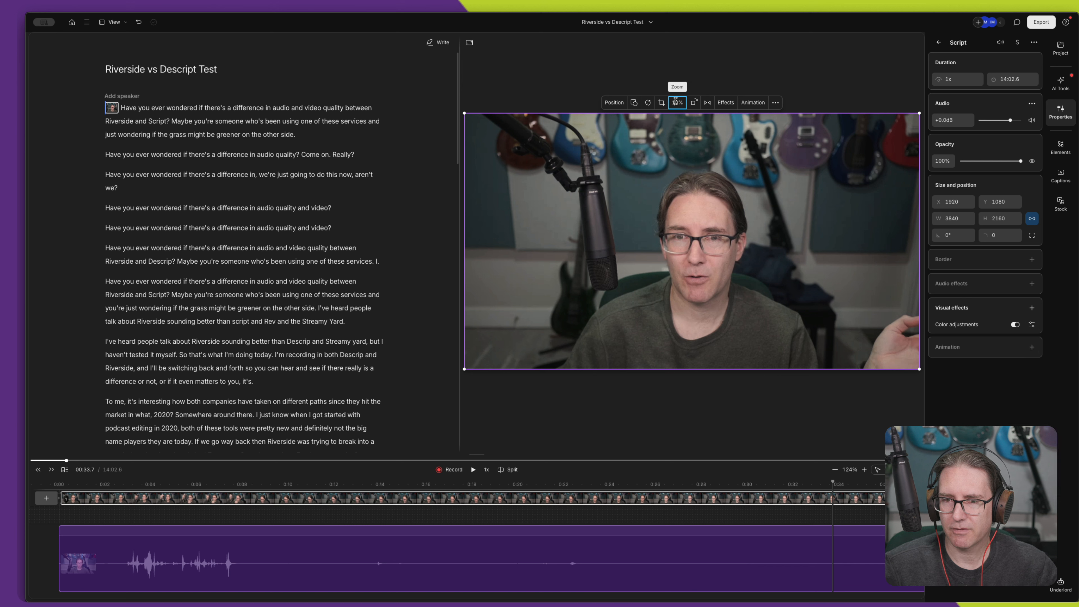
text(2)
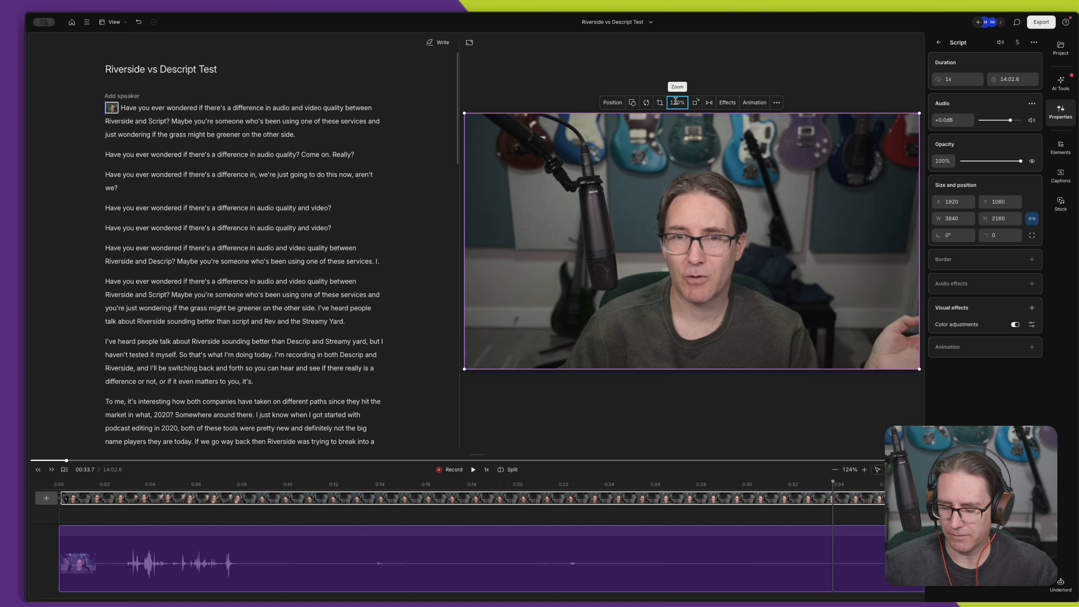
text(5)
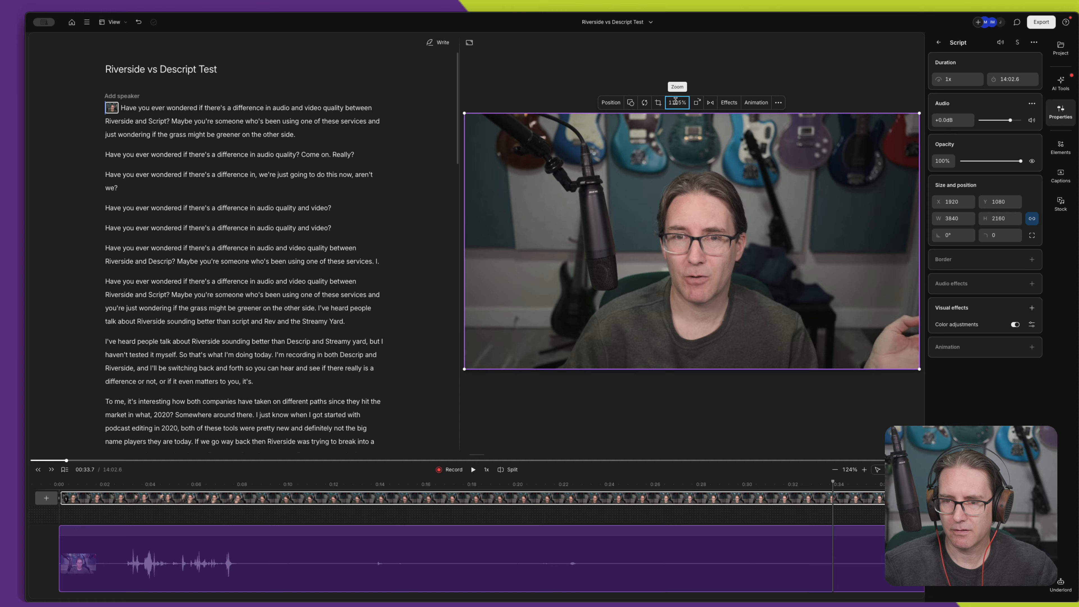
key(BackSpace)
key(BackSpace)
text(5)
key(Return)
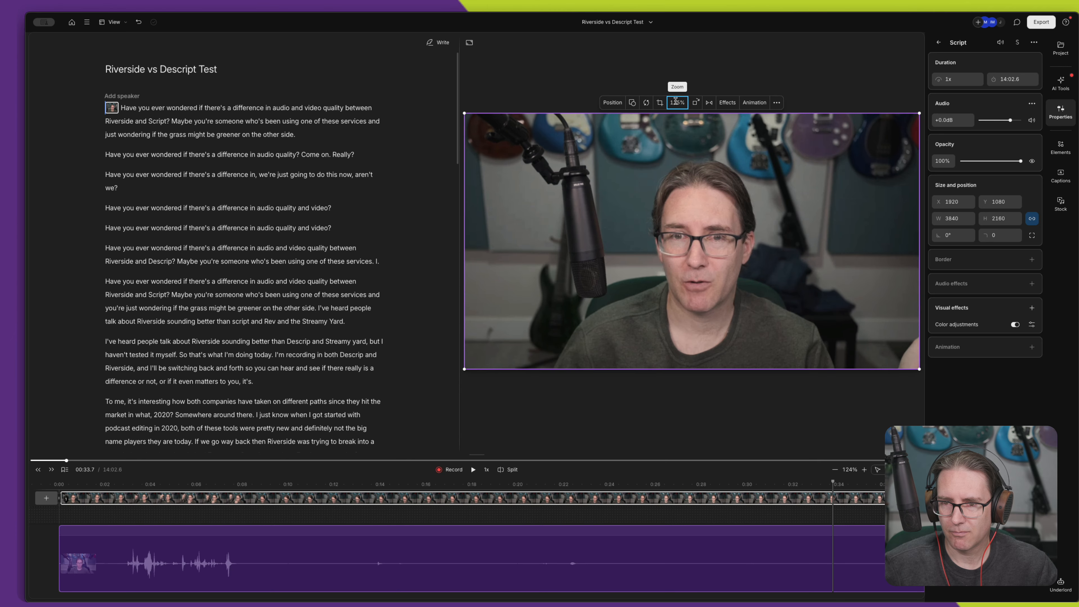
- Set the video's zoom to 120% and shift the picture up and slightly left within the frame
click(676, 102)
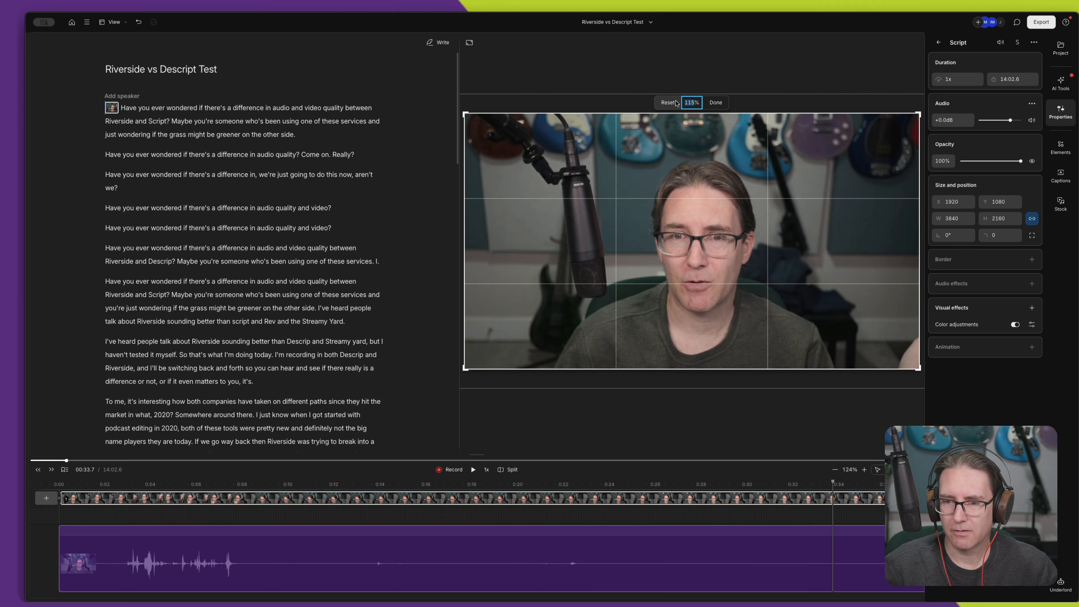
text(120)
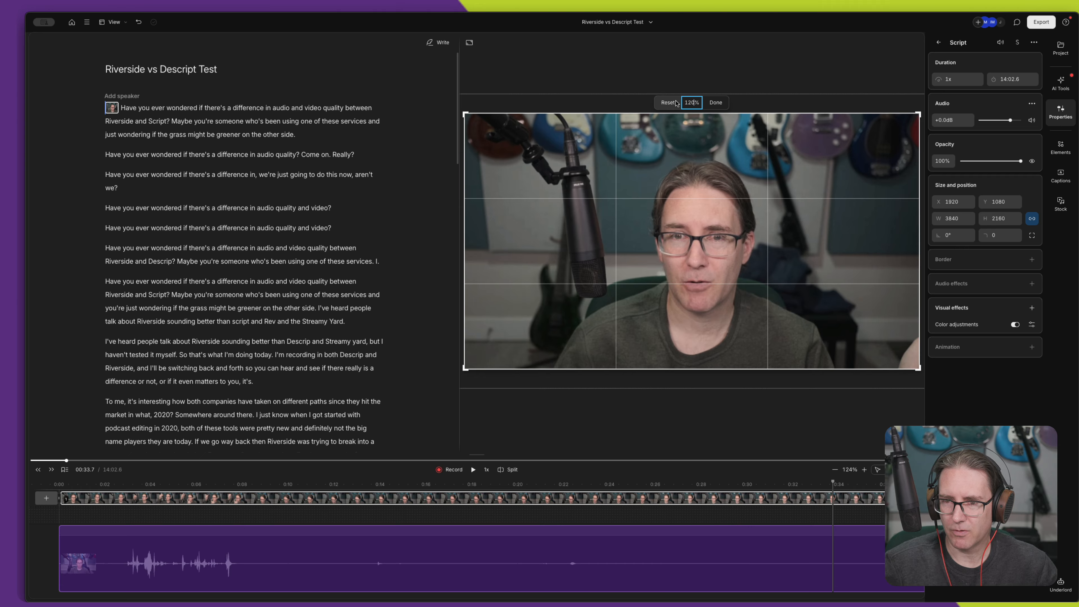
key(Return)
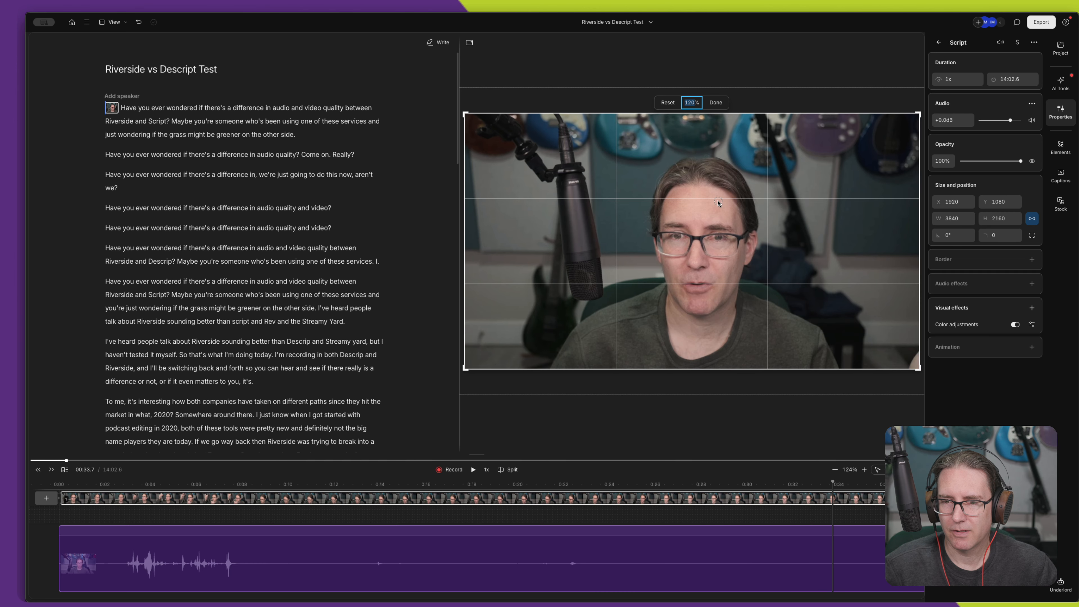
drag(717, 203, 711, 171)
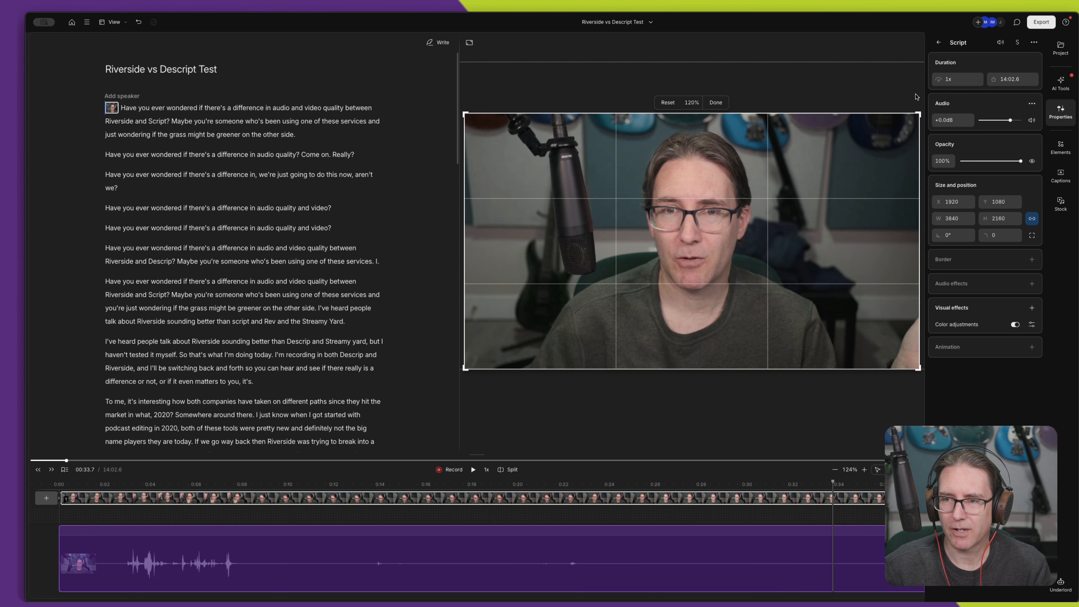
click(715, 102)
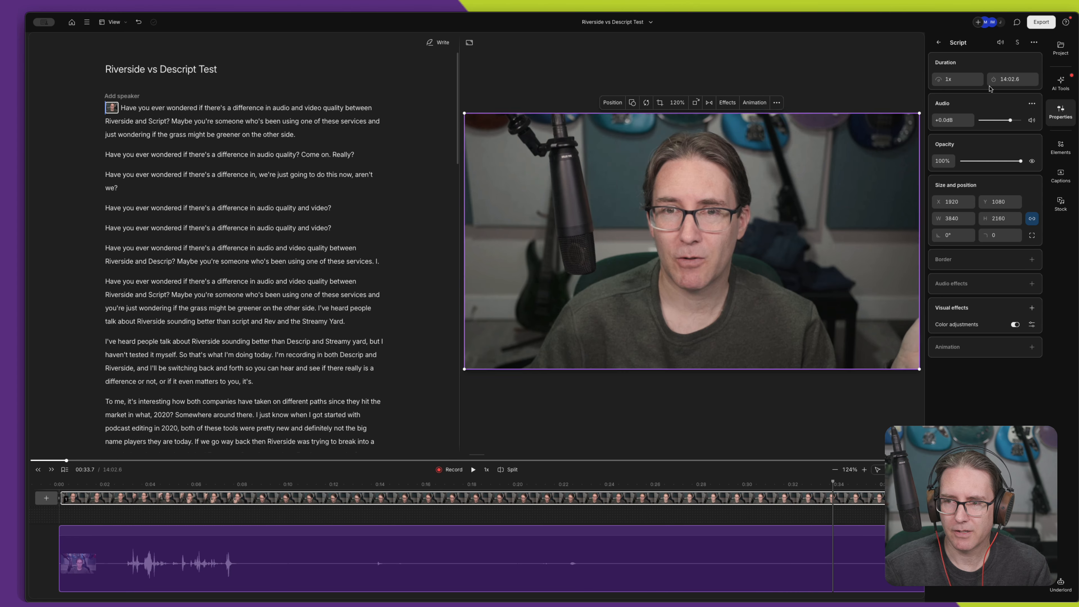
- Close the old retake review and run Remove retakes again on the recording
click(1058, 85)
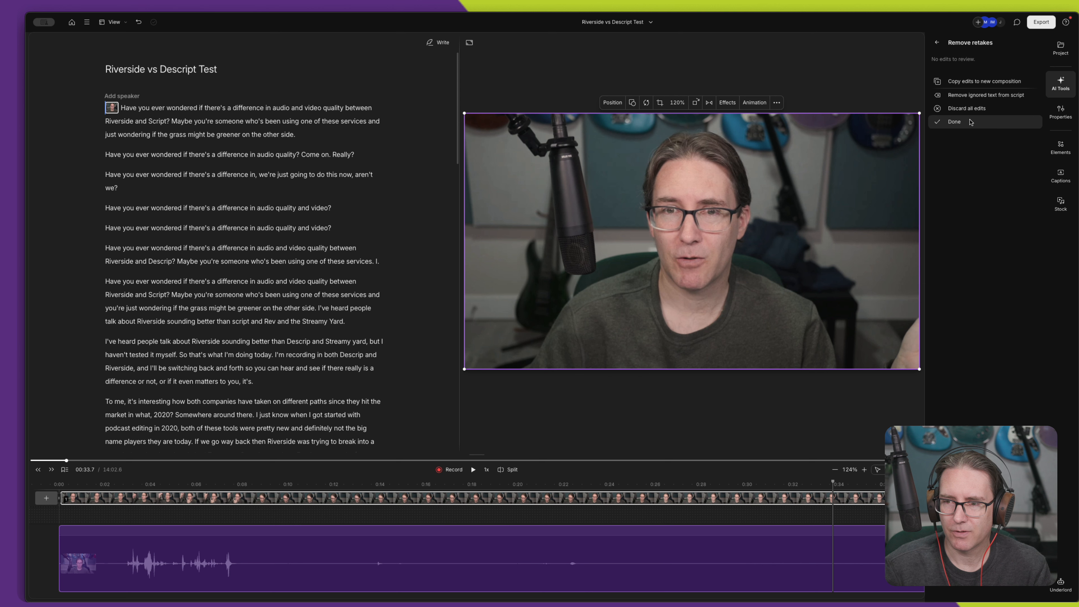
click(956, 121)
click(968, 133)
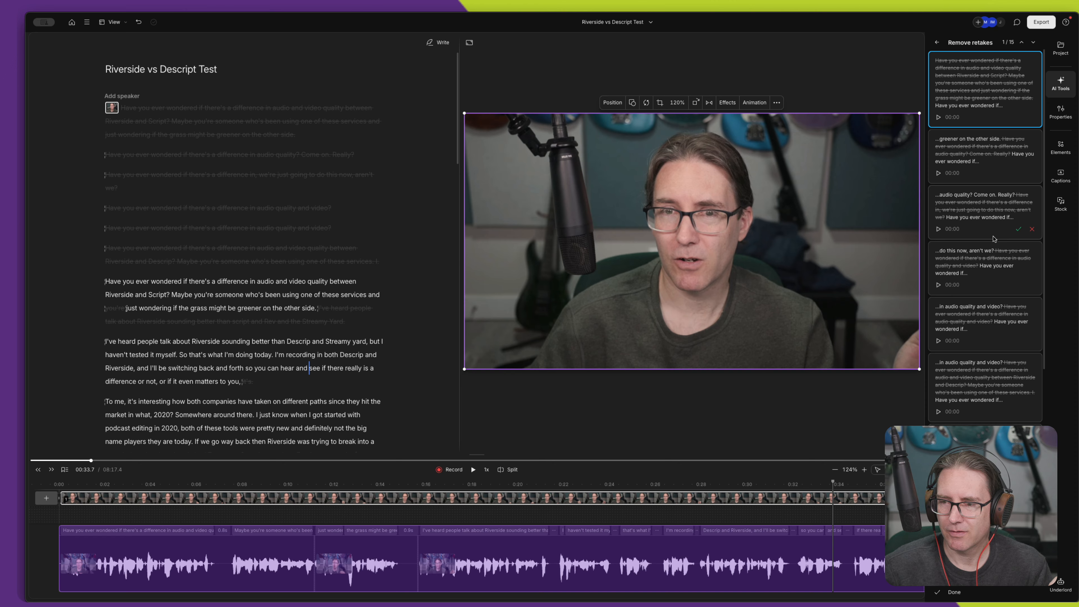
- Discard the suggested edit that cuts "you're" before "just wondering if the grass"
mouse_move(991, 241)
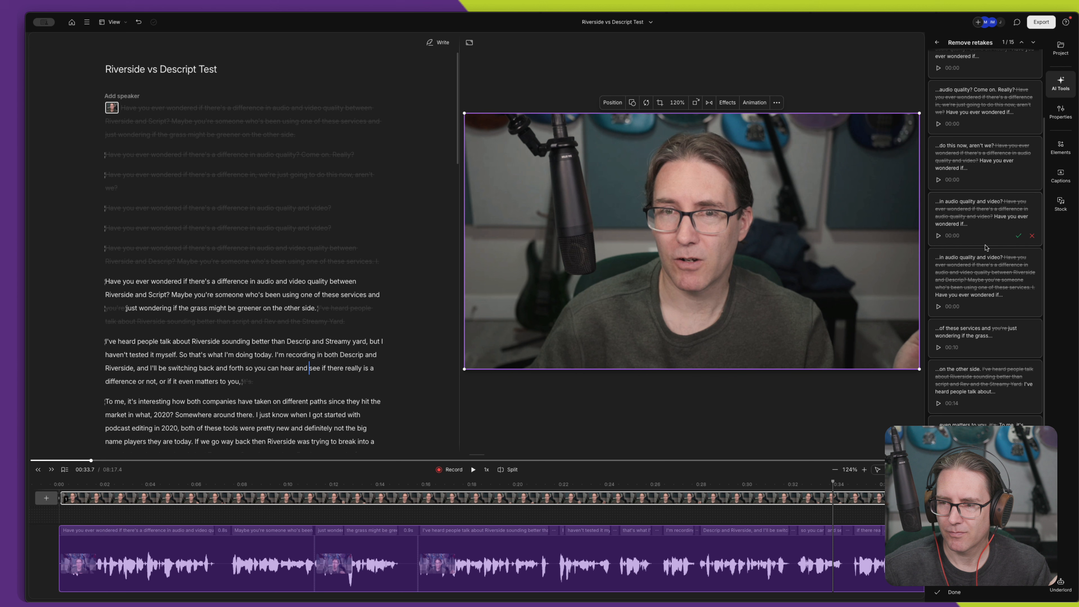
scroll(988, 246, down, 4)
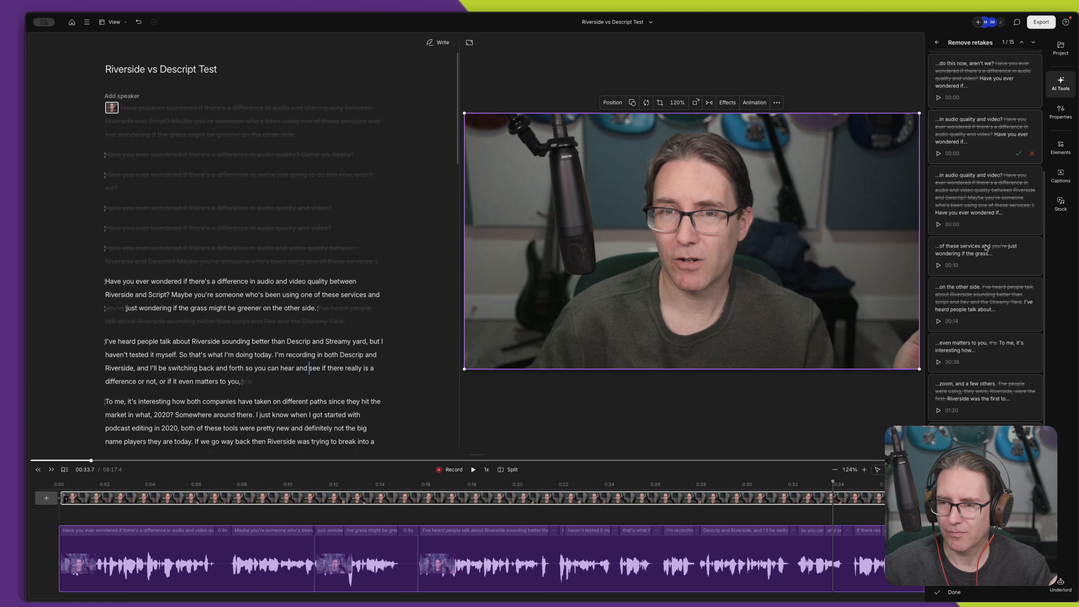
scroll(986, 247, down, 1)
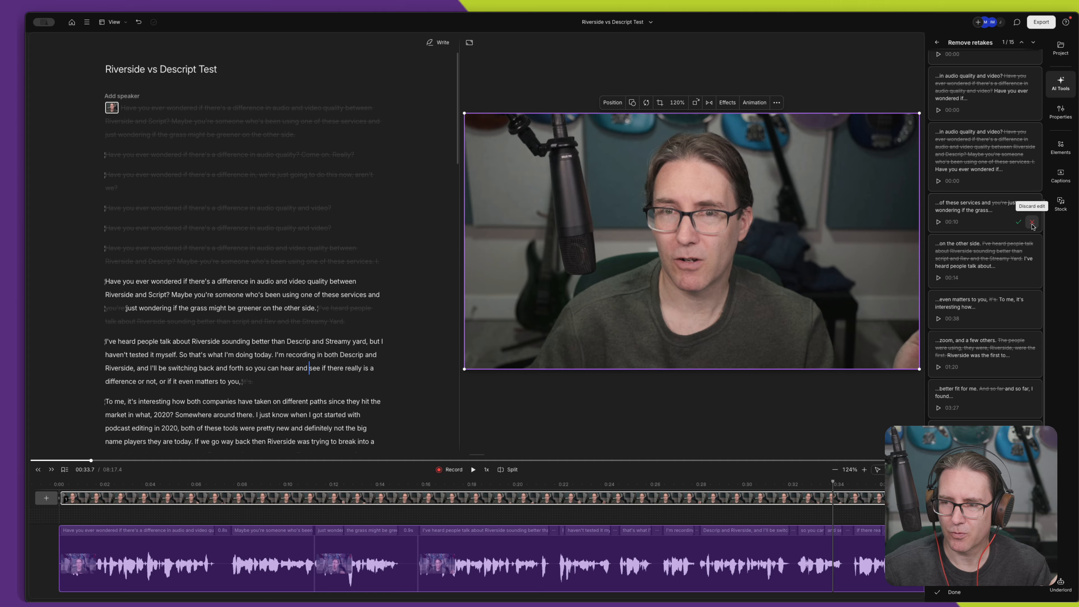
click(1032, 222)
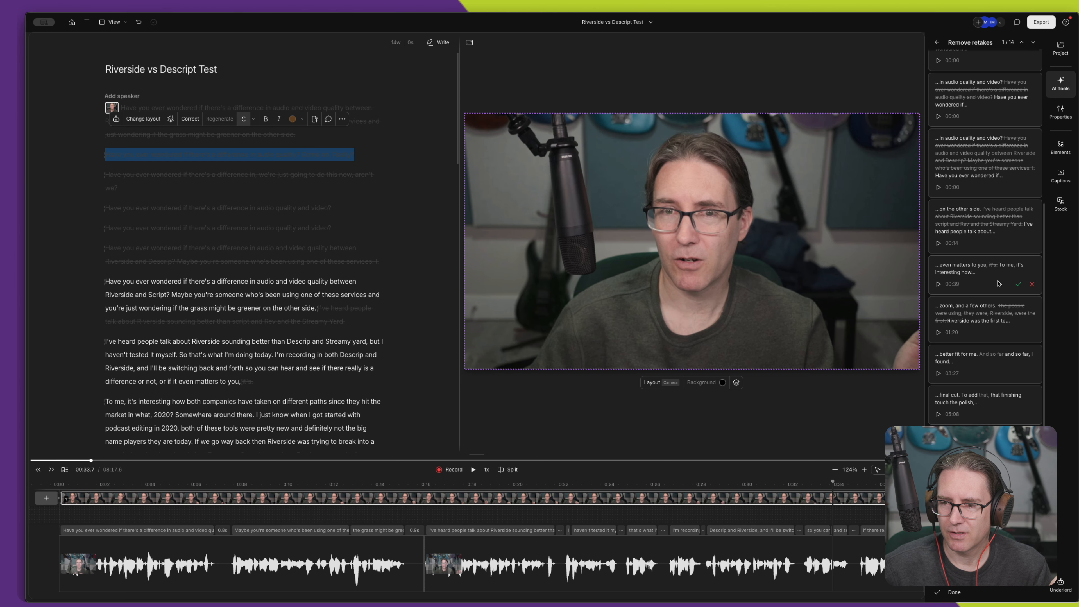
- Accept the suggested cuts of the repeated opening takes and the duplicate "I've heard people talk about Riverside" passage
click(1018, 116)
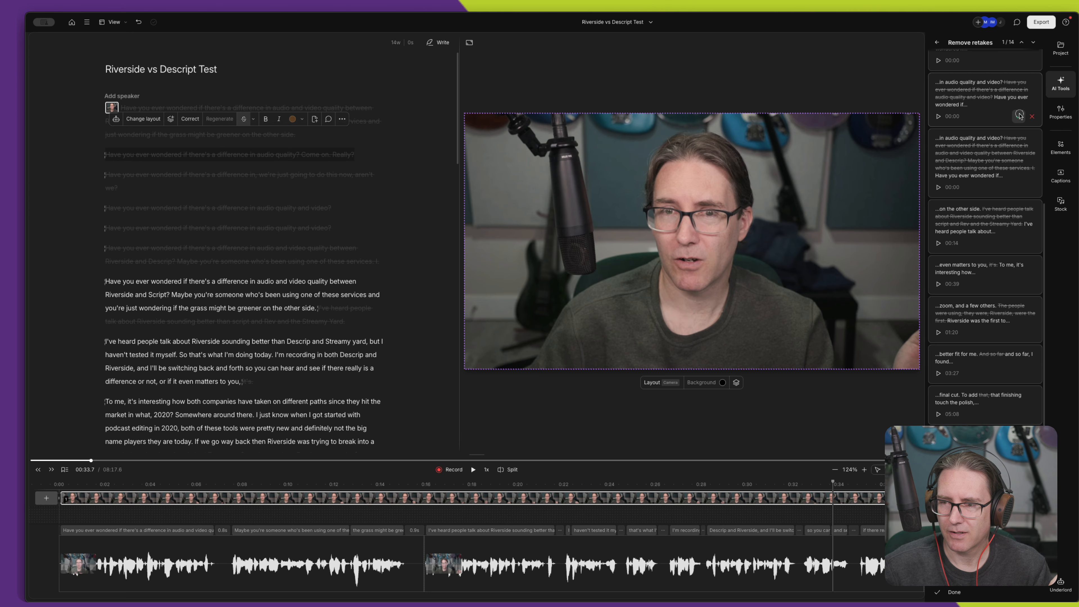
click(1019, 116)
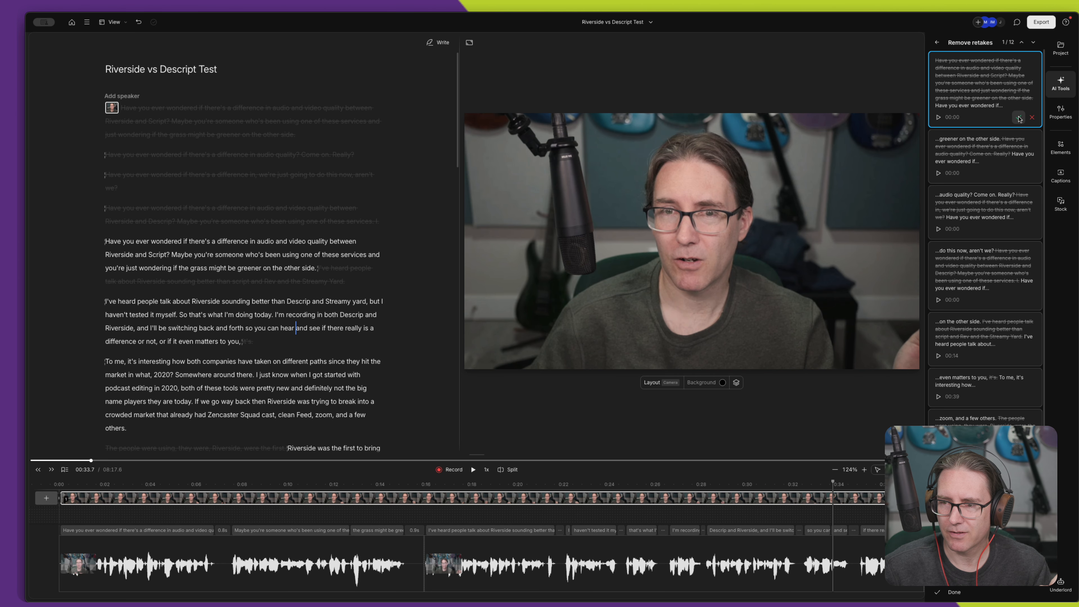
click(1019, 118)
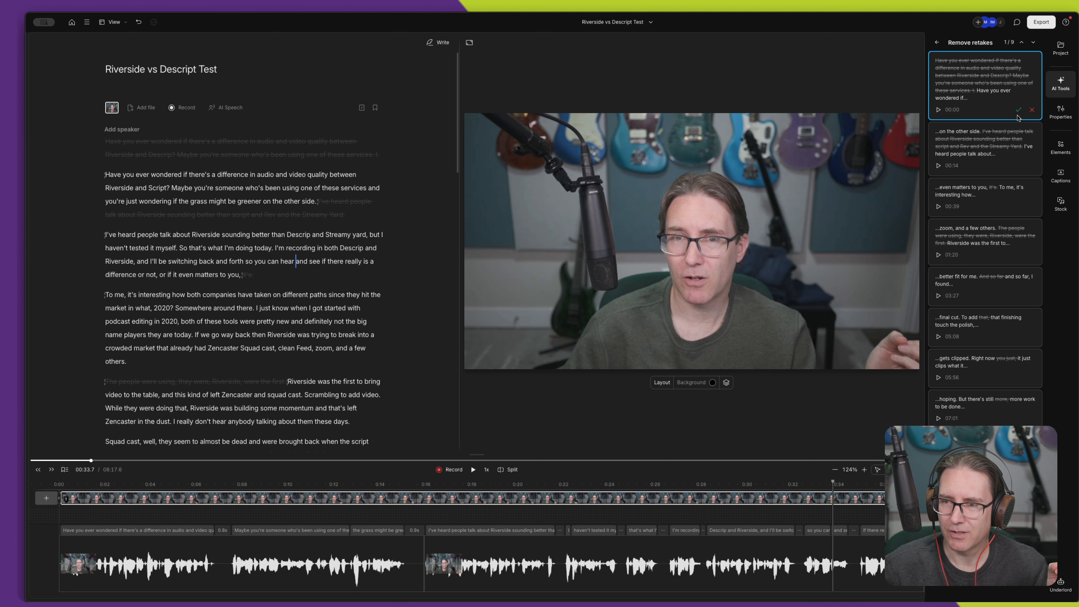
click(1019, 111)
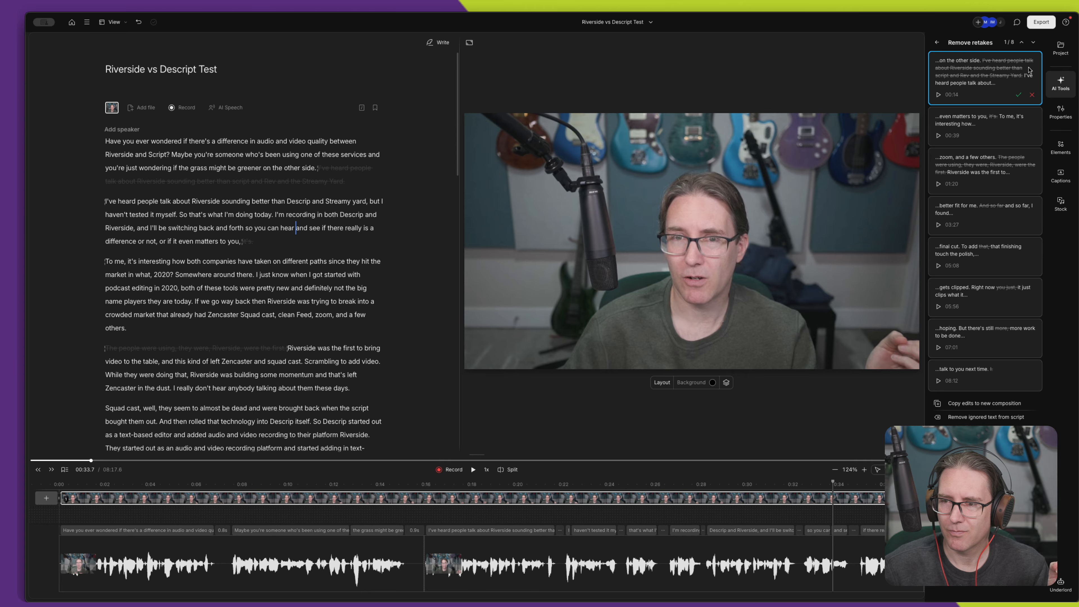
click(1018, 94)
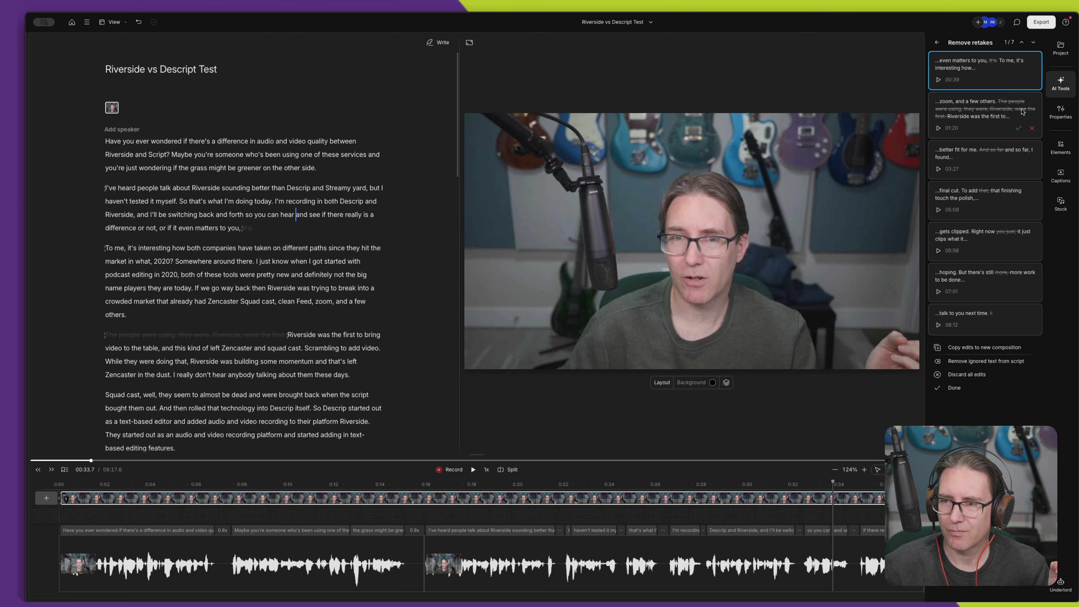
- Accept the suggested cuts of the stray "it's" before "To me" and the false start "The people were using, they were, Riverside, were the first"
click(979, 64)
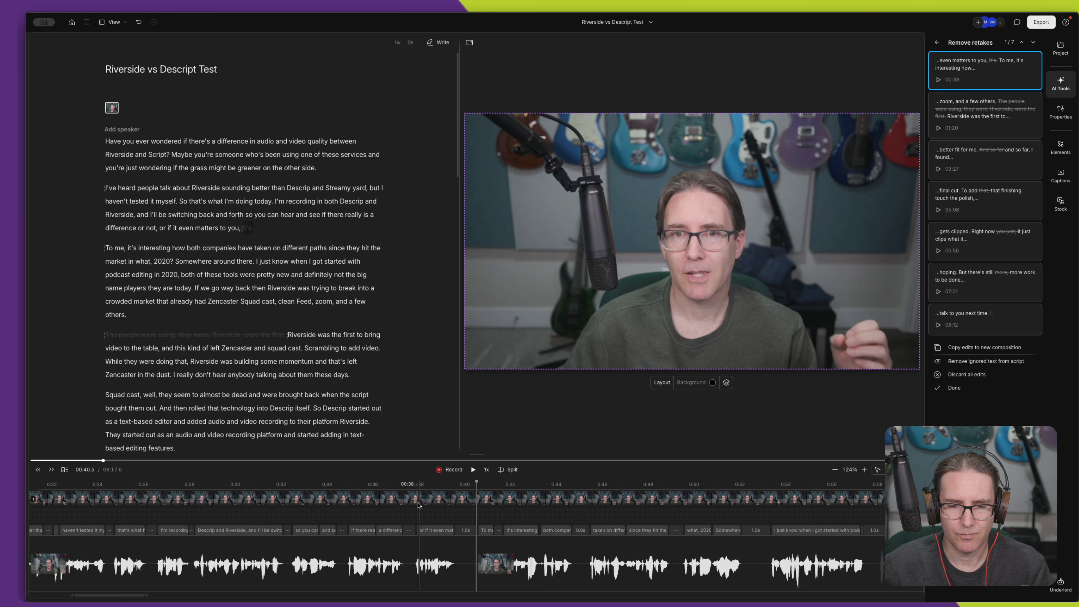
click(436, 485)
key(space)
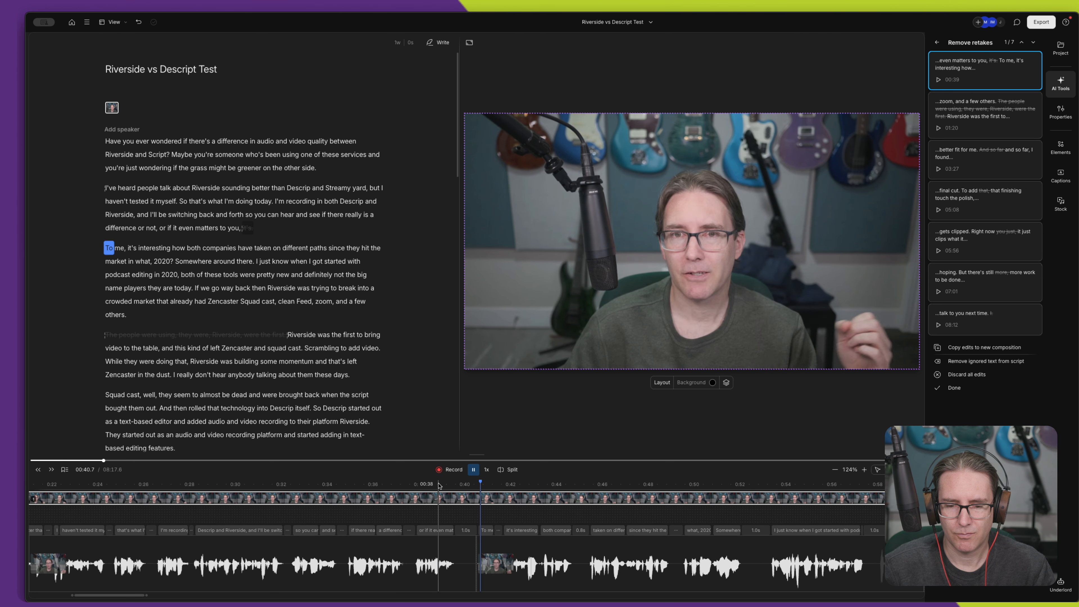
key(space)
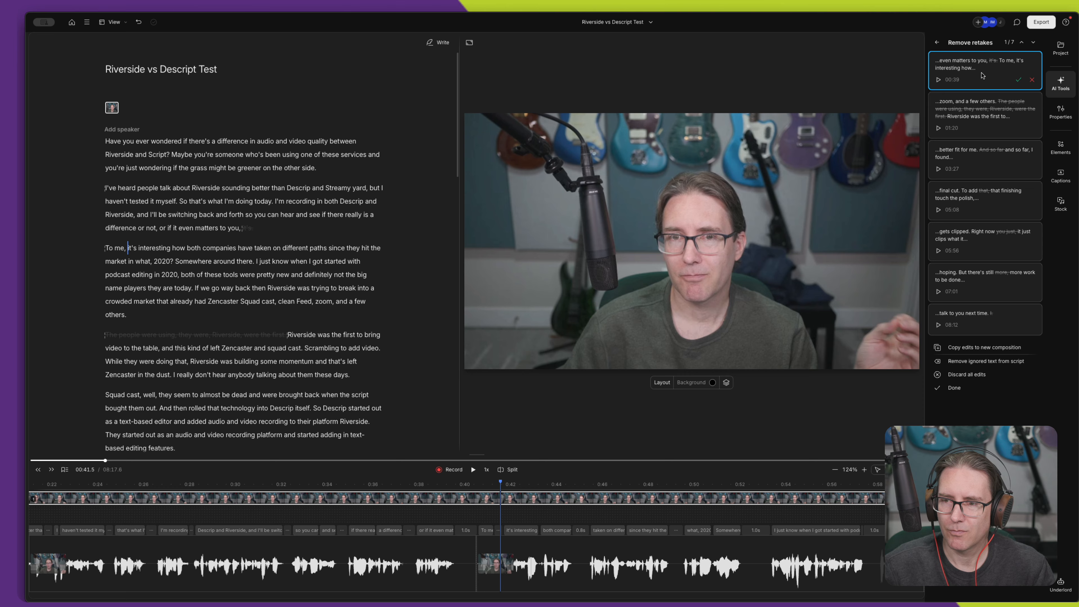
click(1018, 81)
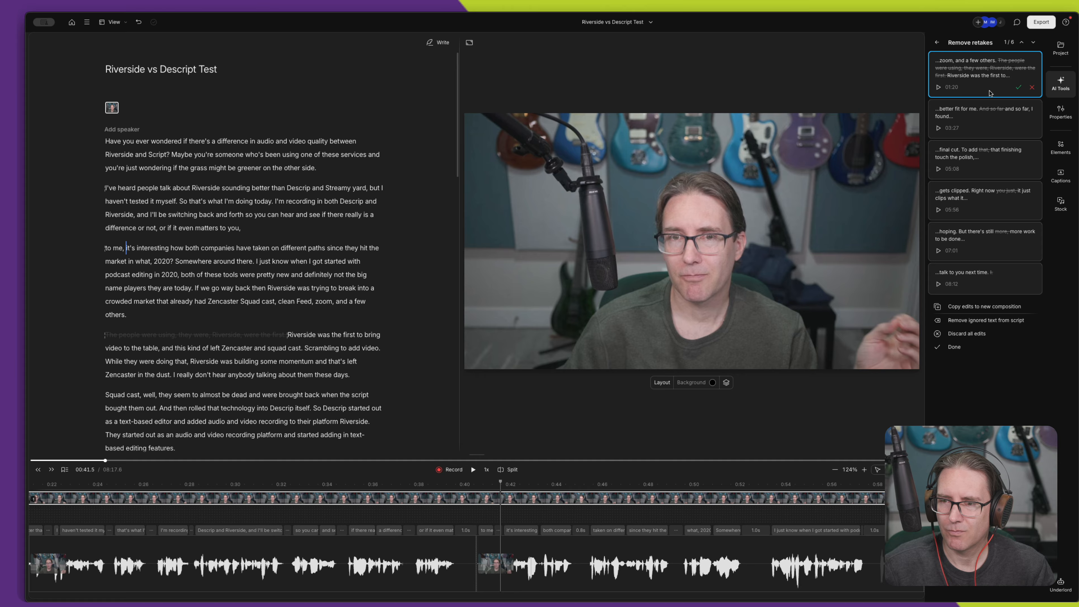
click(1019, 87)
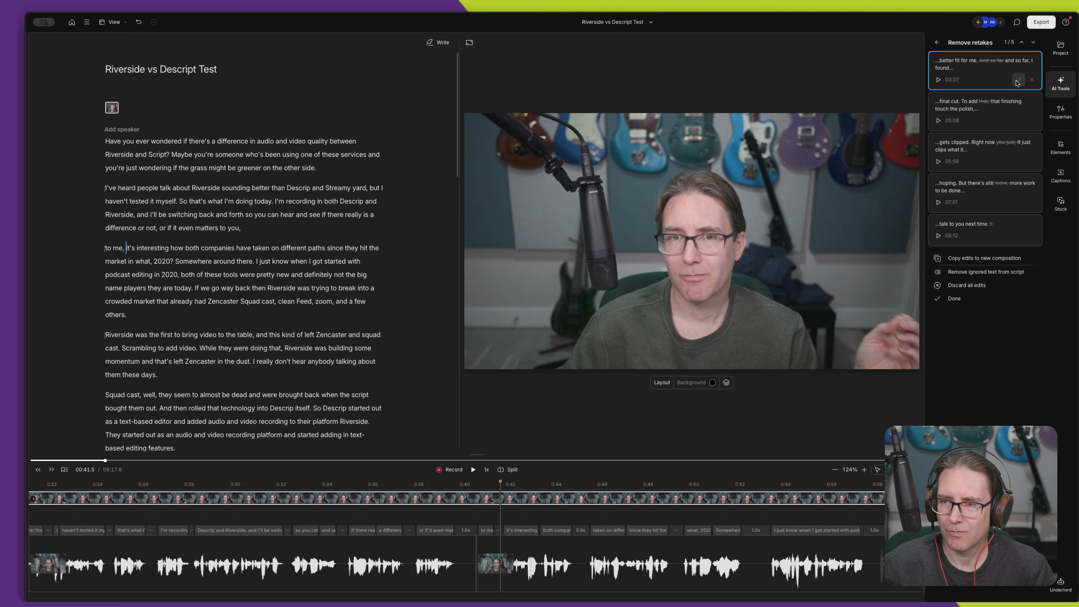
- Accept the suggested cut of the repeated "And so far" and discard the one in "To add that, that finishing touch"
click(1018, 79)
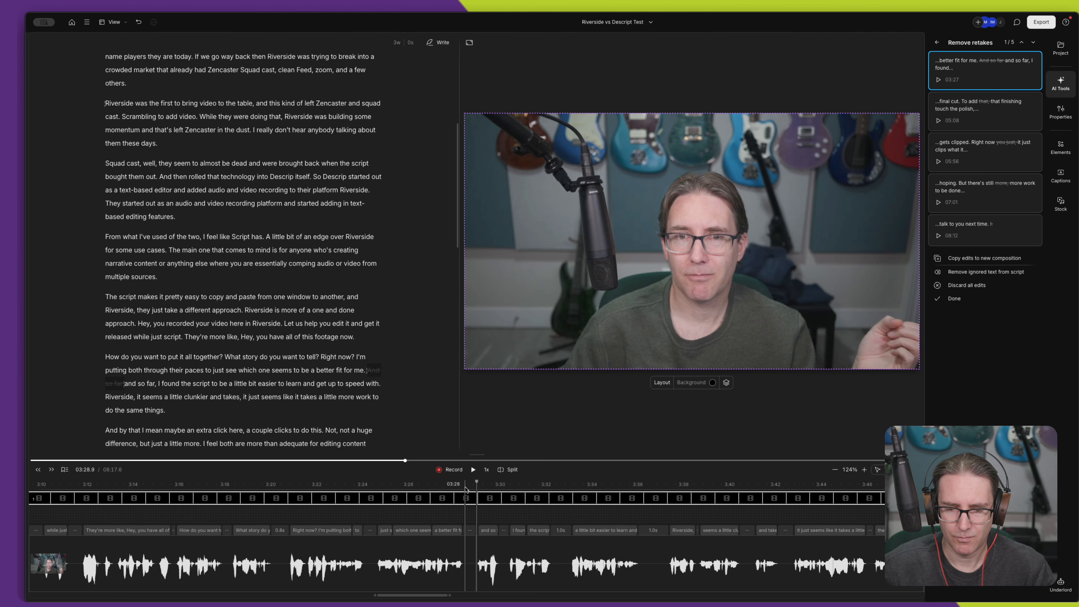
key(space)
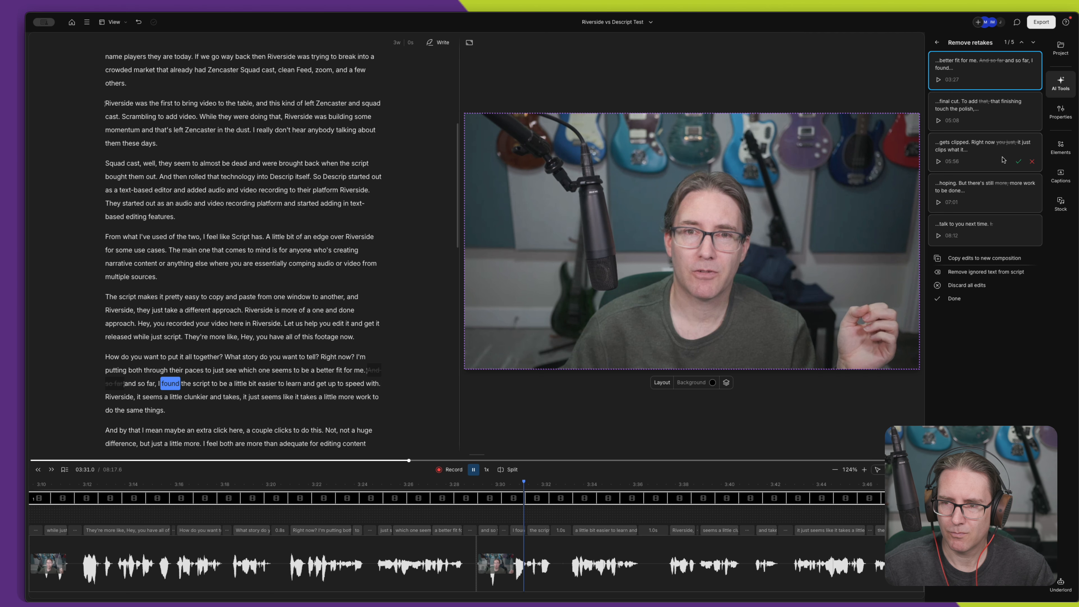
key(space)
click(1018, 81)
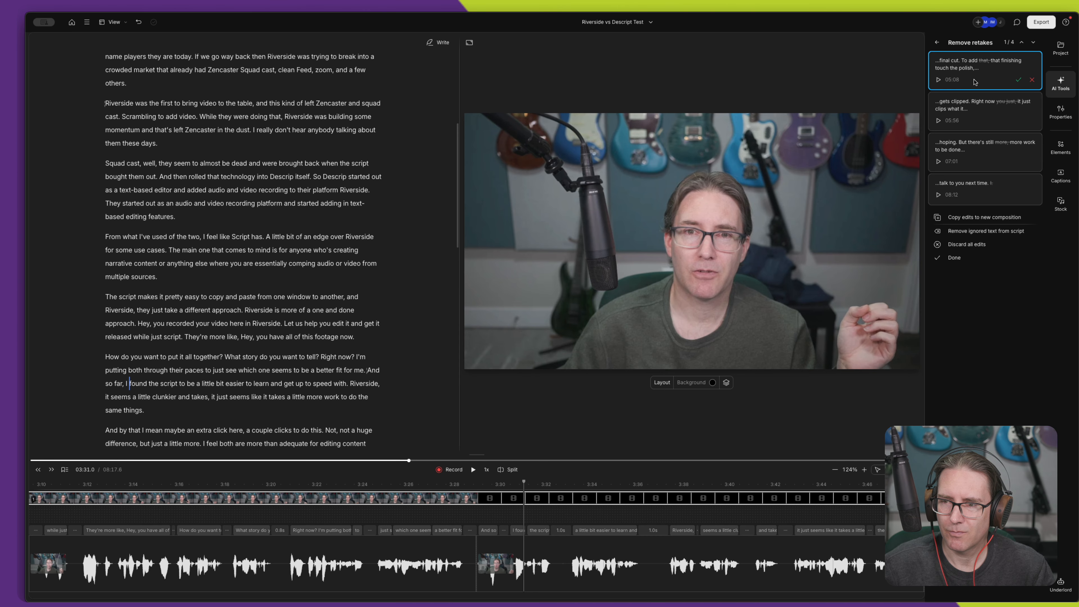
click(1032, 80)
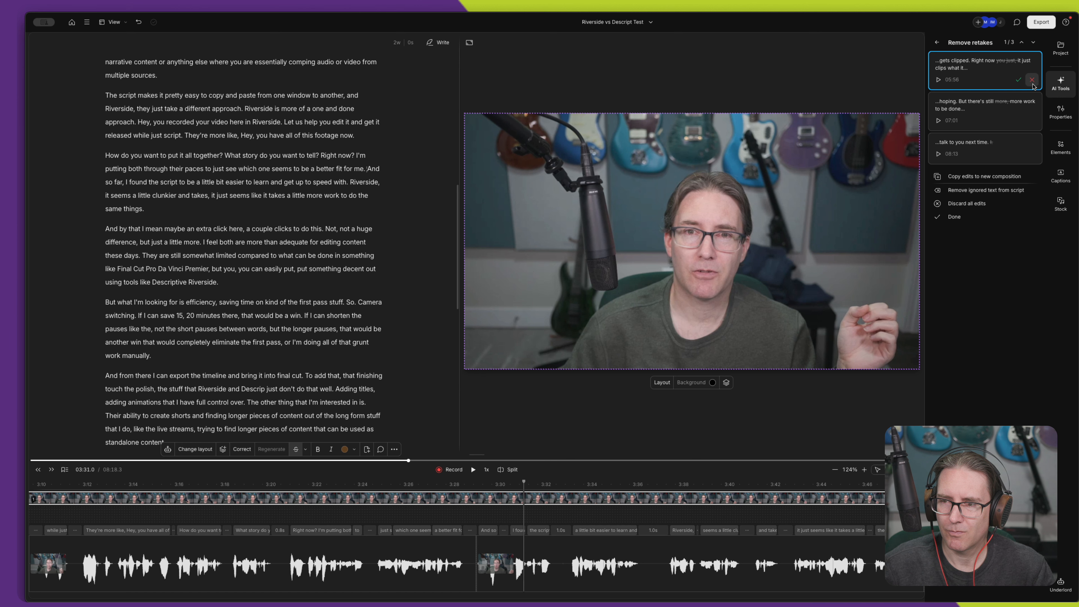
- Play back the suggested cut of "you just" between "Right now" and "it just clips what it wants"
click(977, 68)
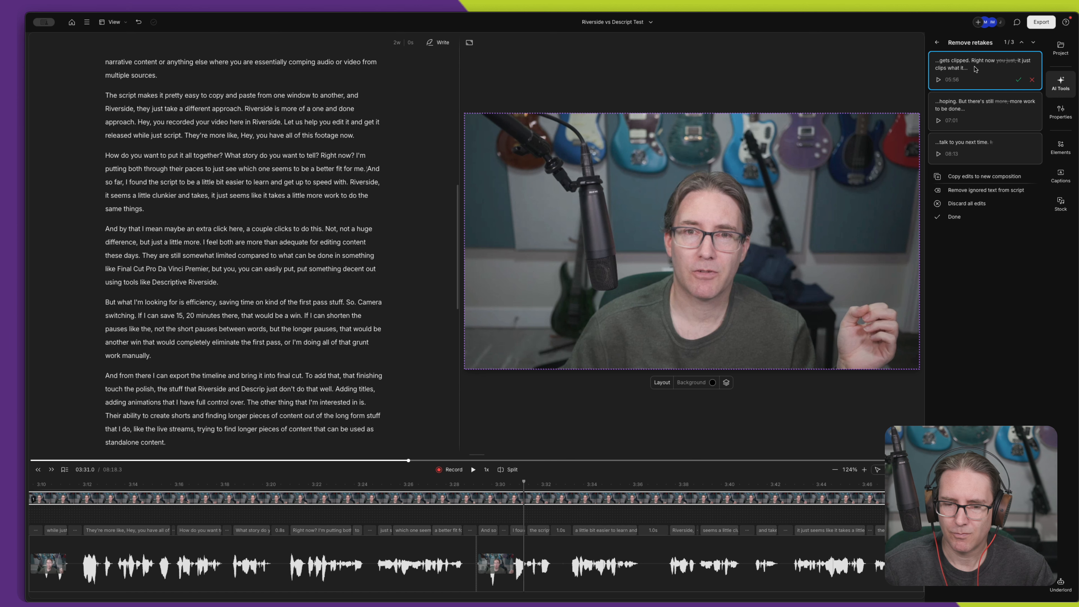
click(458, 499)
key(space)
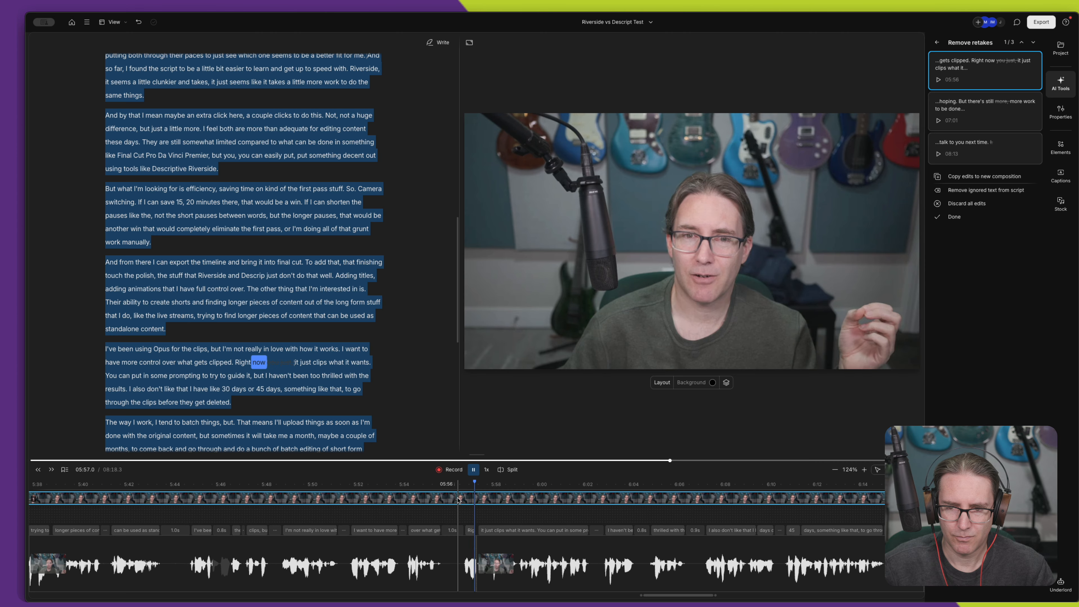
key(space)
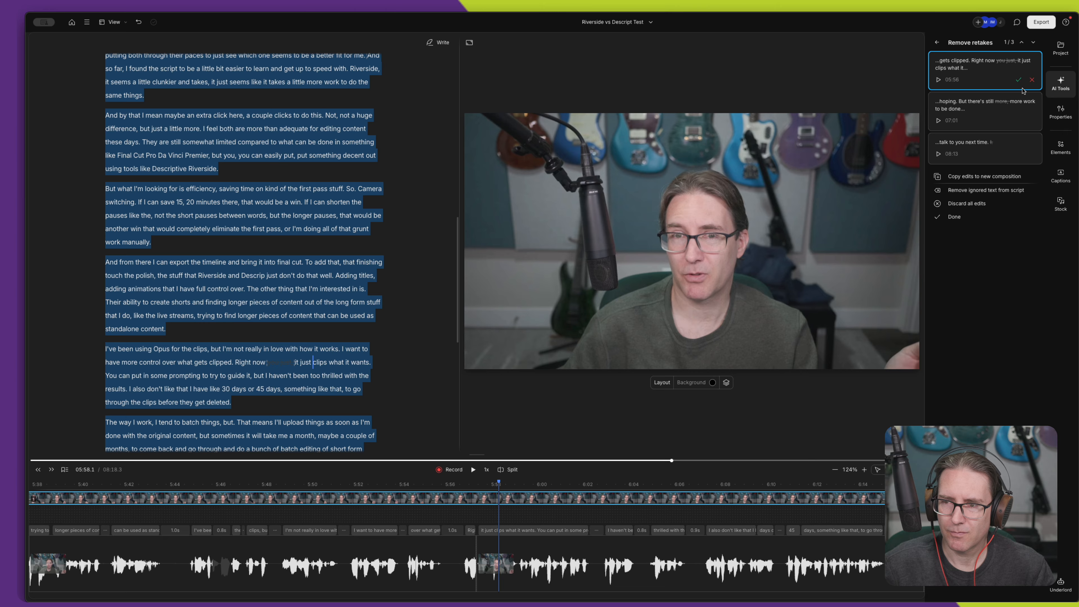
mouse_move(1016, 83)
drag(456, 487, 451, 488)
key(space)
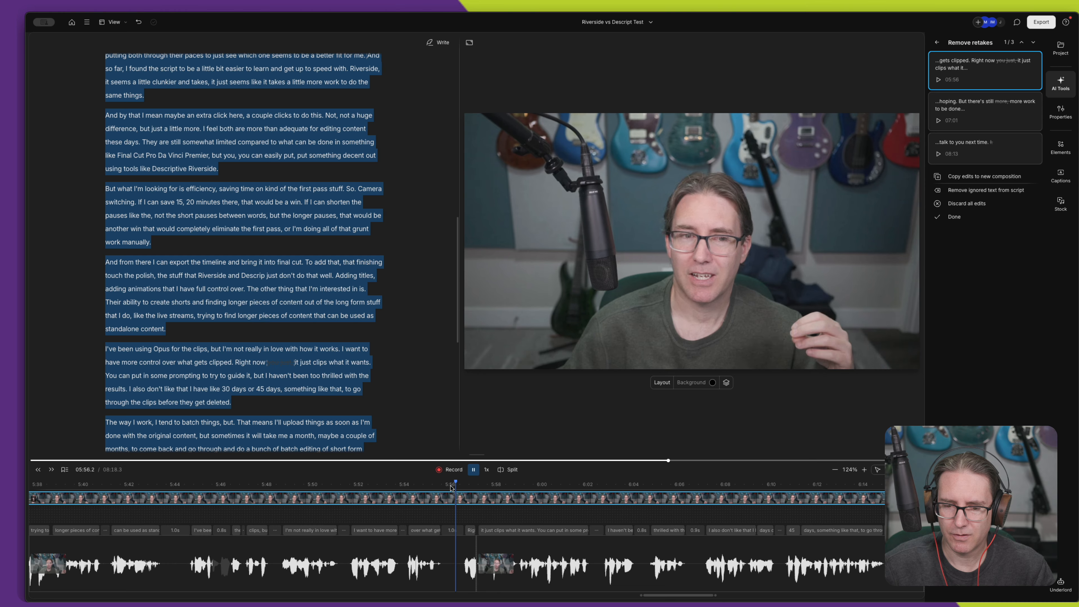
key(space)
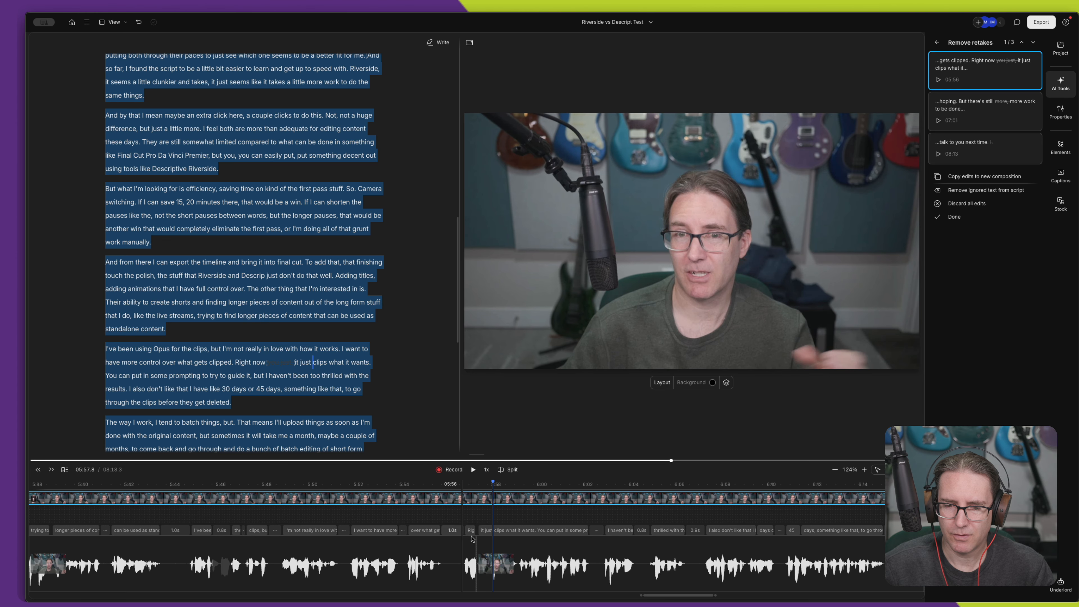
- Extend the end of the clip before the cut to restore "you" after "Right now", and play back the join
scroll(477, 533, up, 3)
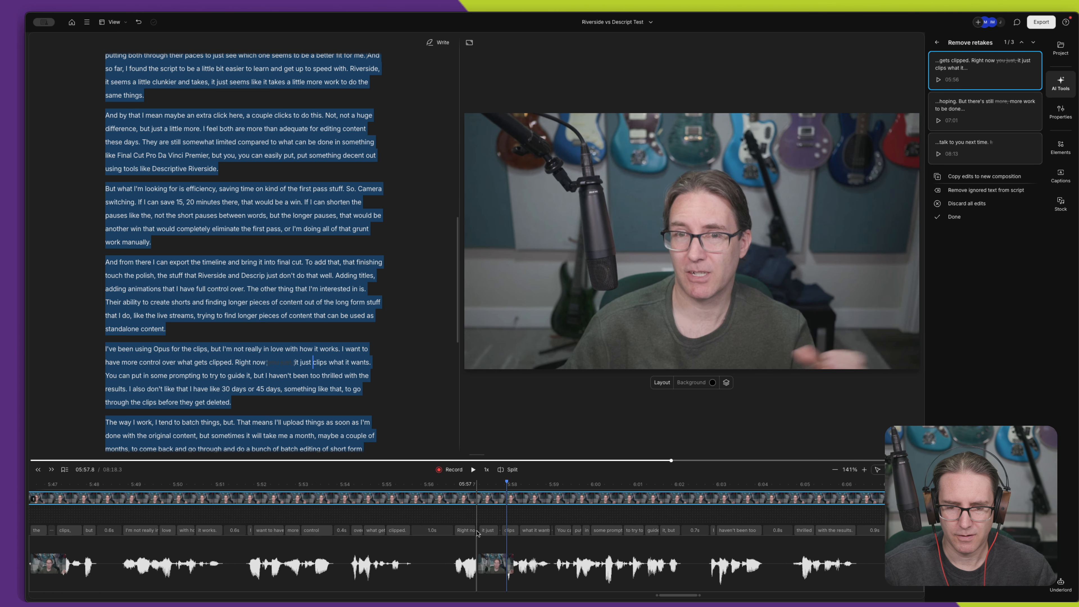
scroll(489, 547, up, 1)
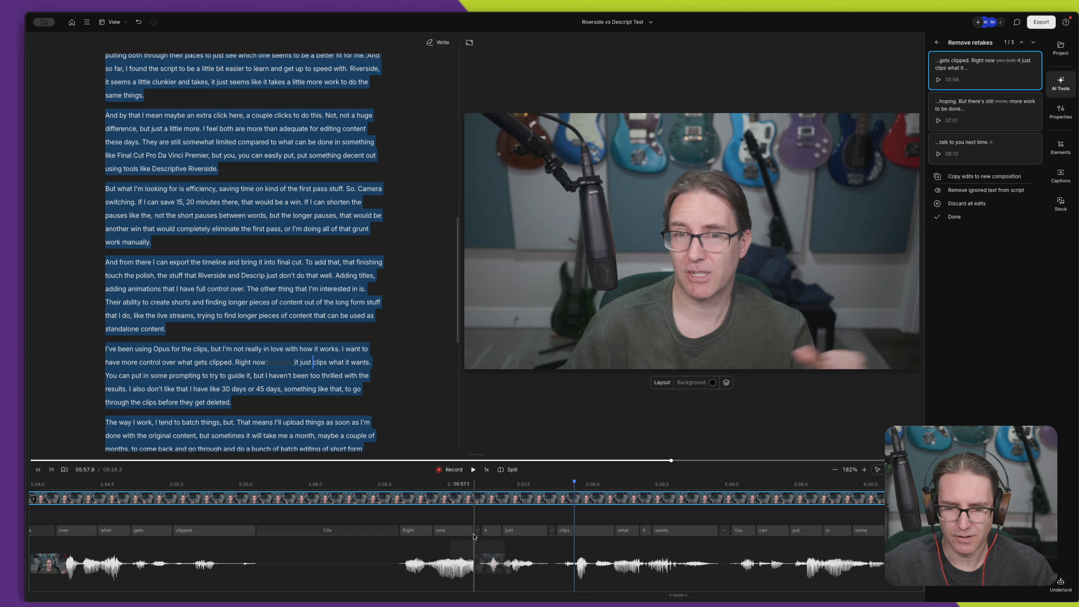
drag(474, 544, 503, 543)
click(394, 504)
key(space)
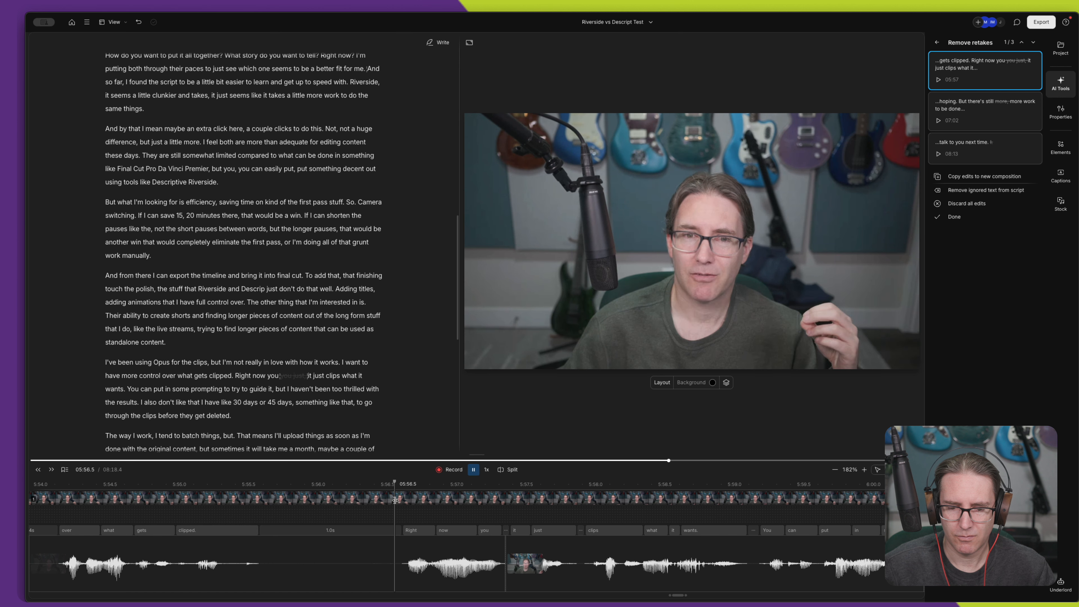
key(space)
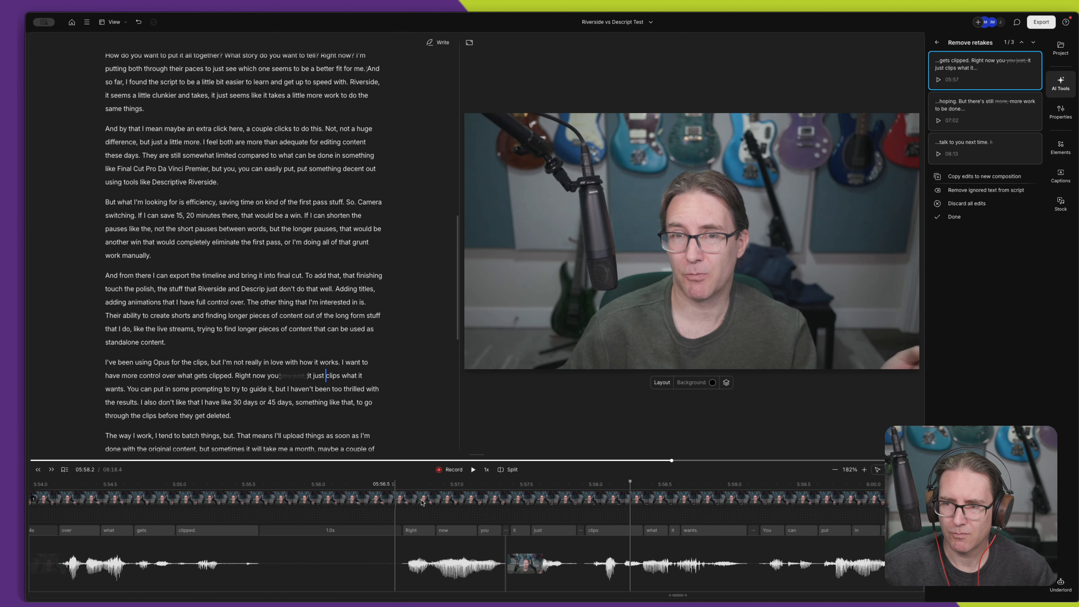
- Discard the suggested cut of "you just" before "it just clips" and play back the passage
mouse_move(1033, 83)
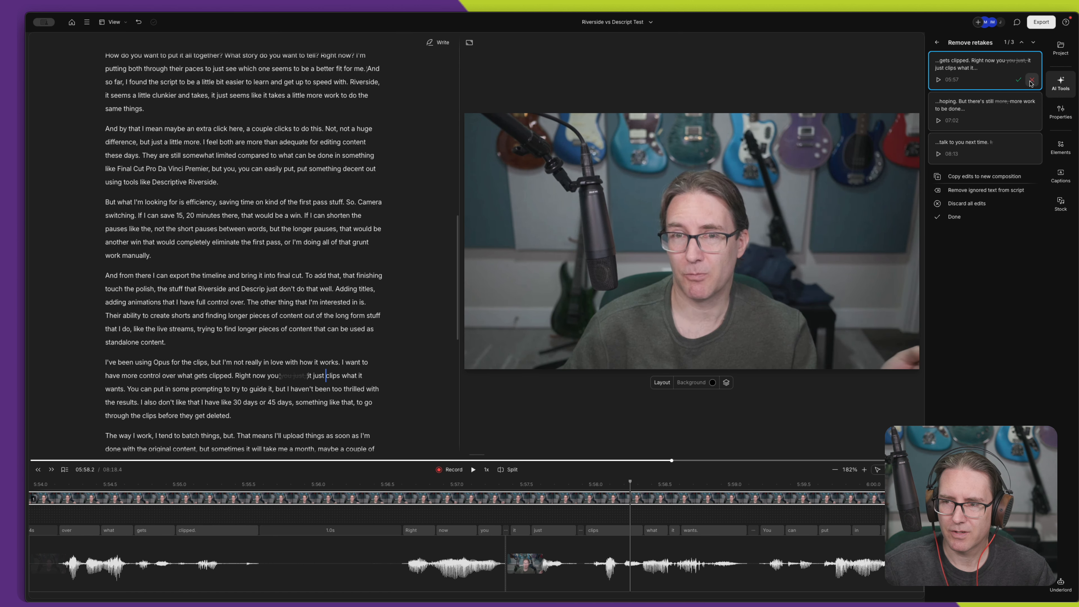
click(1033, 82)
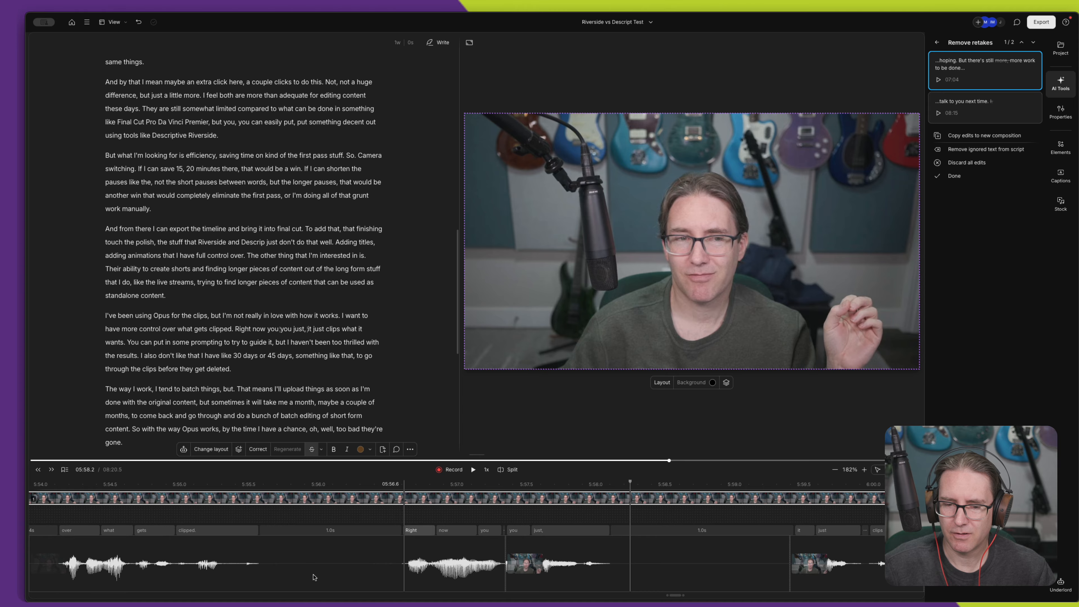
click(391, 489)
key(space)
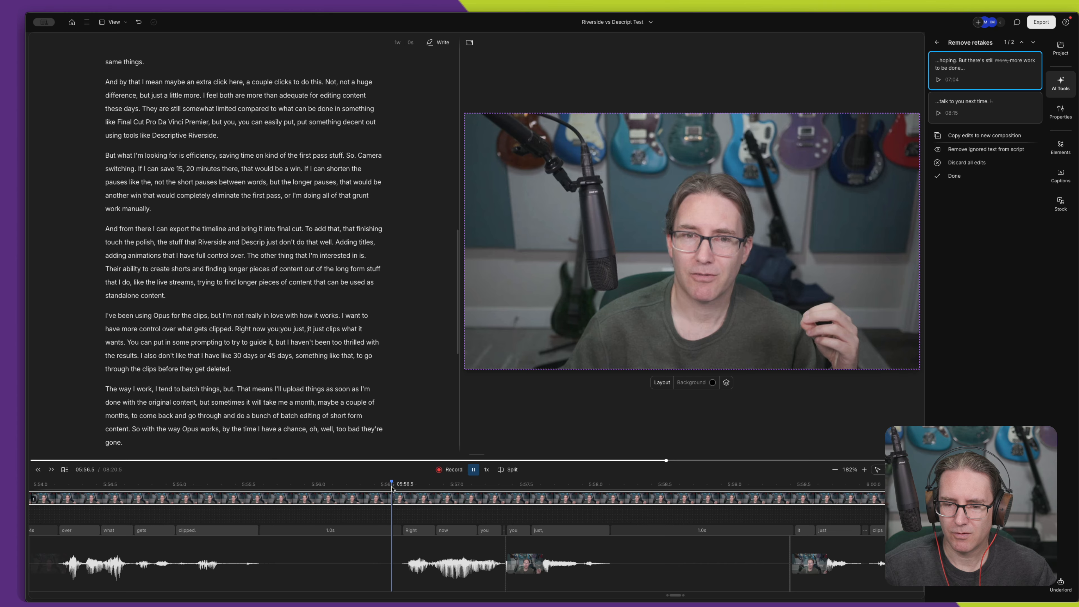
- Trim the start of the restored "you just" clip to drop the duplicate "you", and play back the result
click(541, 577)
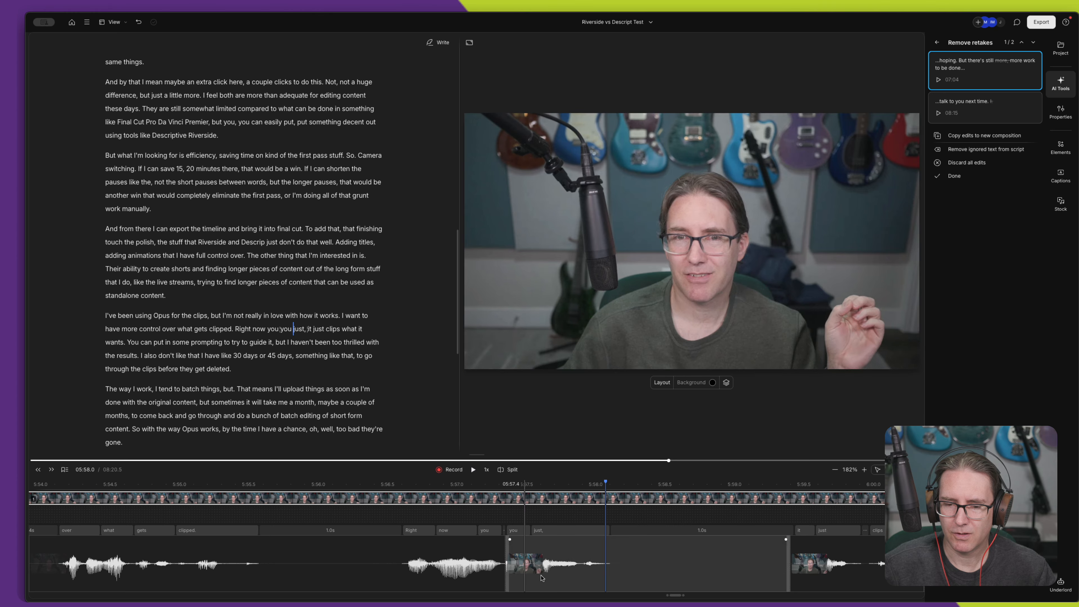
drag(505, 547, 715, 559)
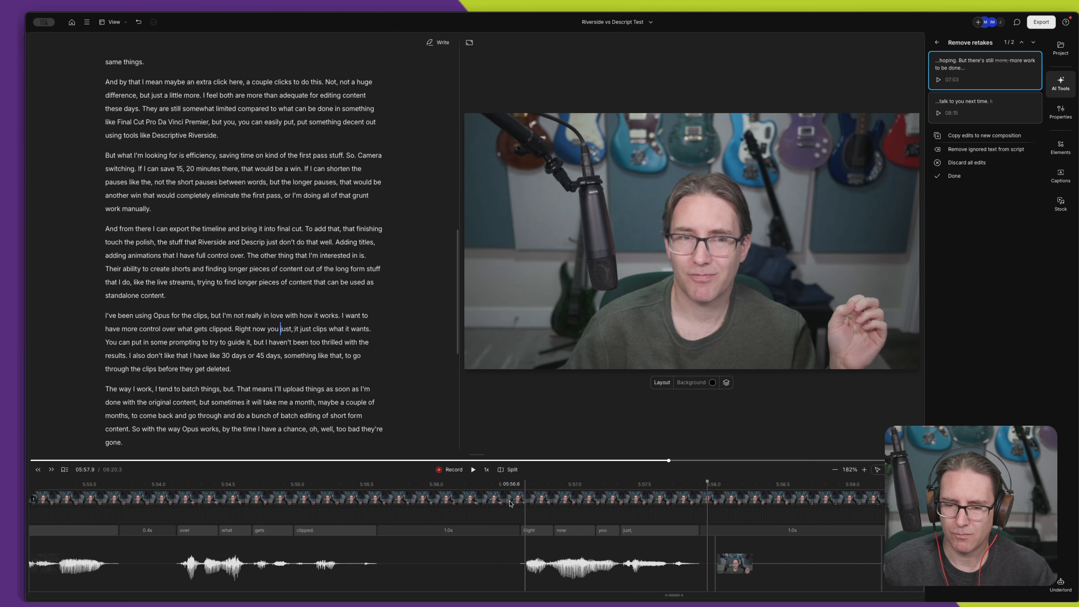
click(522, 513)
key(space)
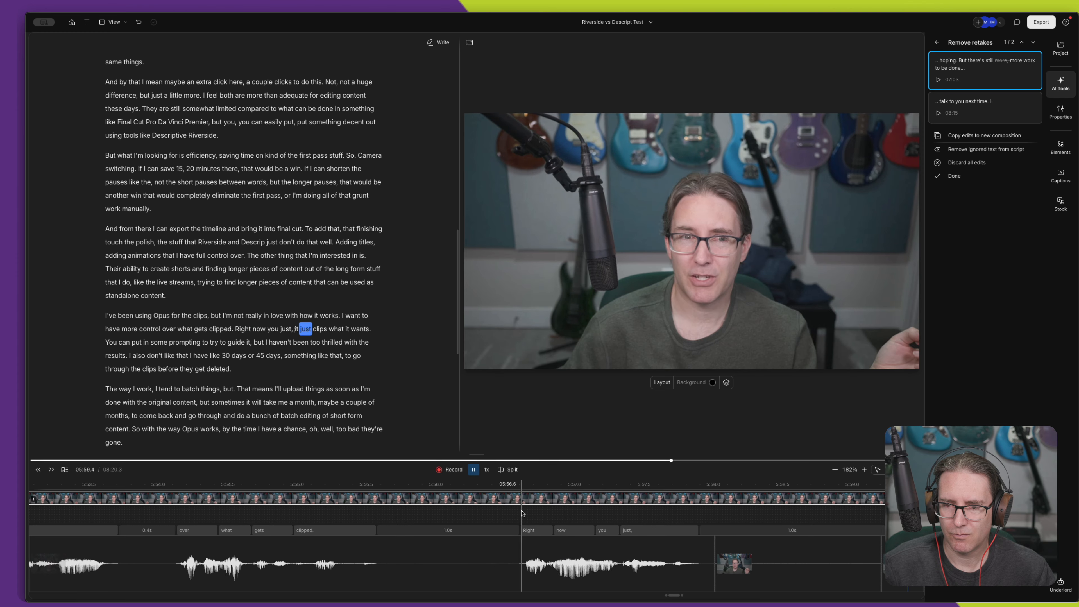
key(space)
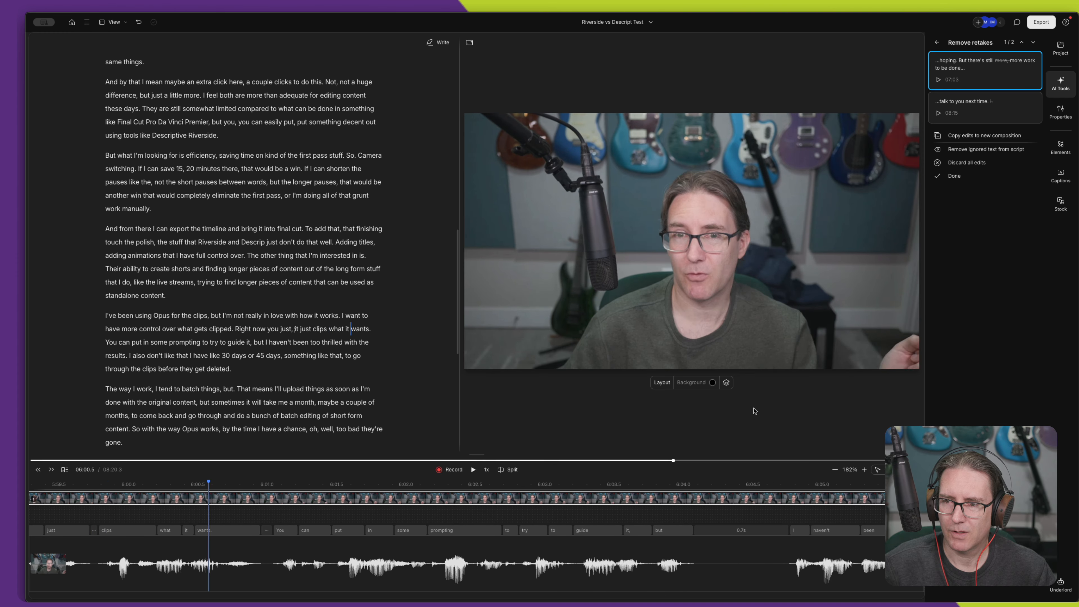
- Check the suggested cut of "more" in "But there's still more, more work to be done" and discard it
mouse_move(1006, 82)
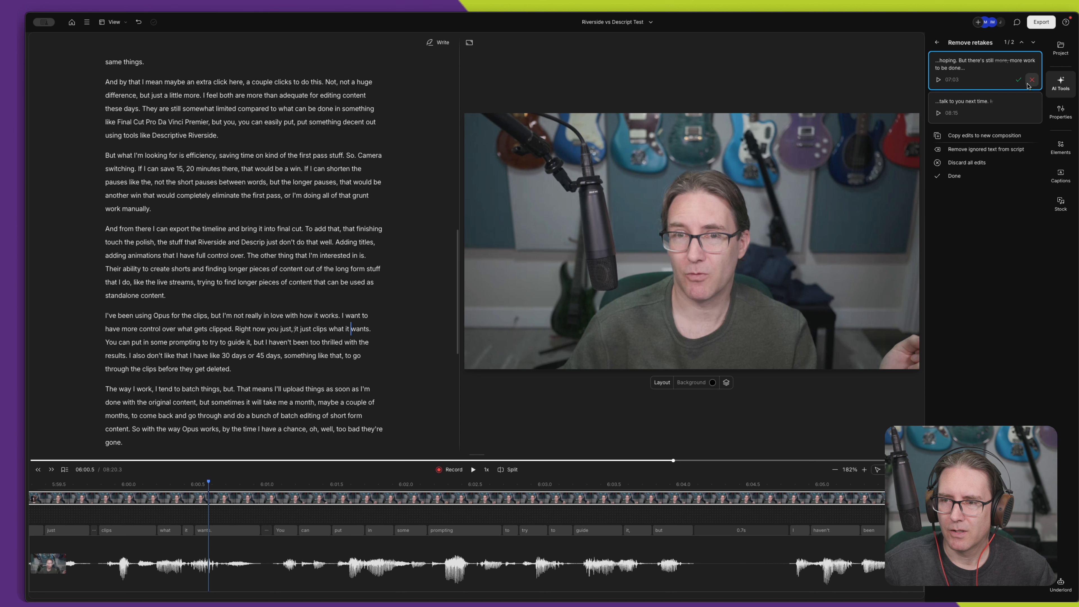
click(972, 70)
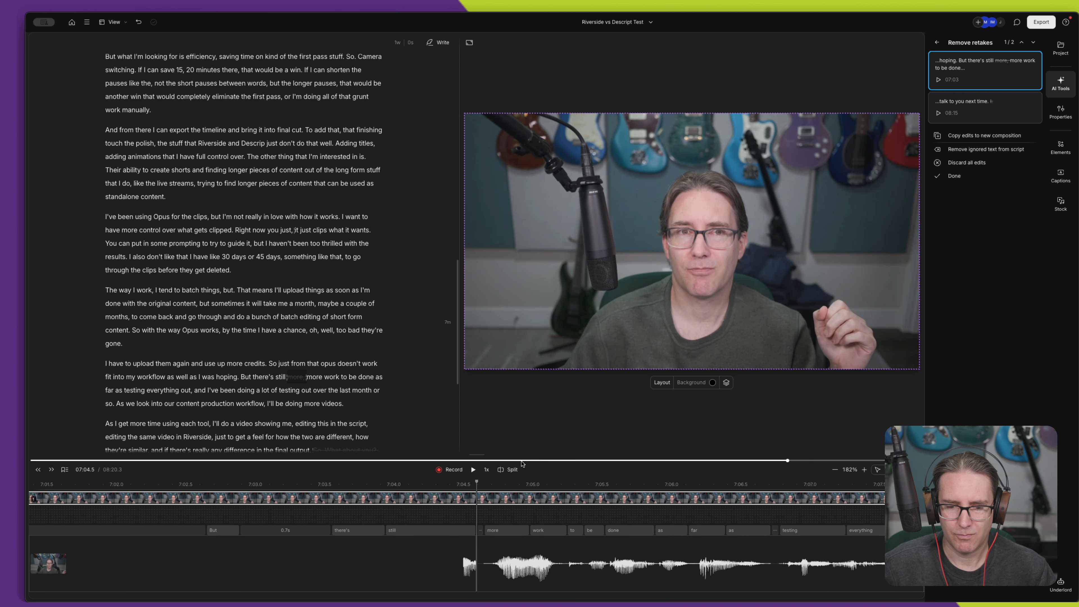
click(360, 484)
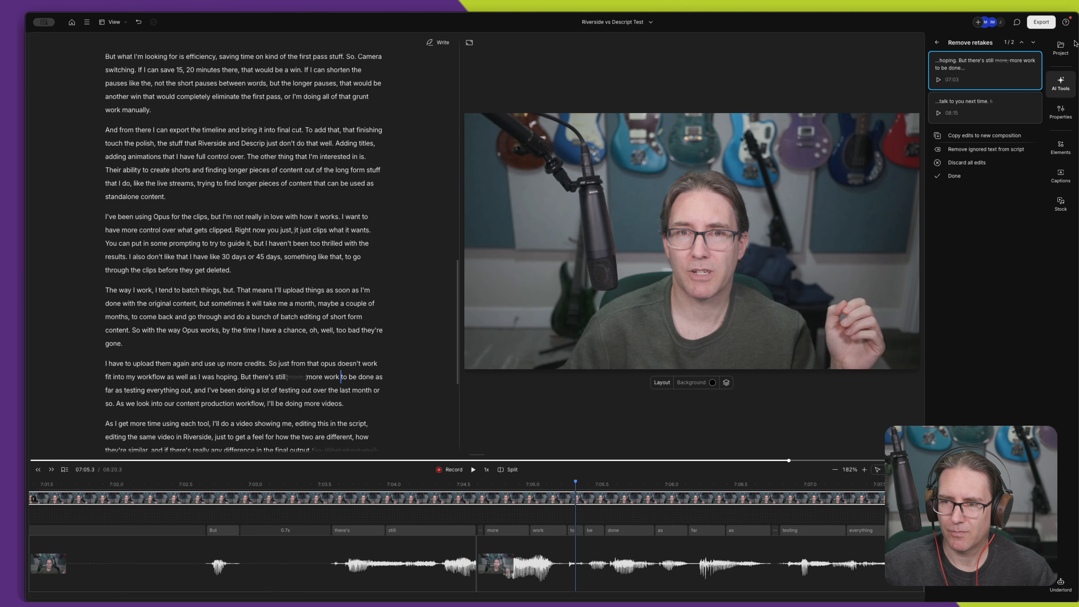
click(1031, 80)
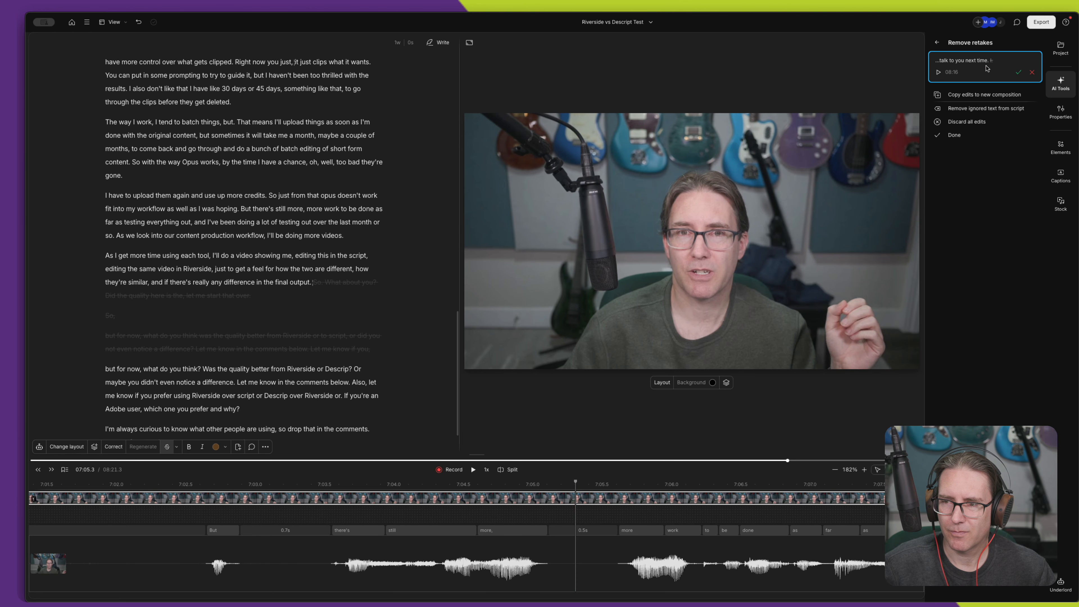
- Discard the final suggested edit after "talk to you next time" and finish the retake review
click(972, 65)
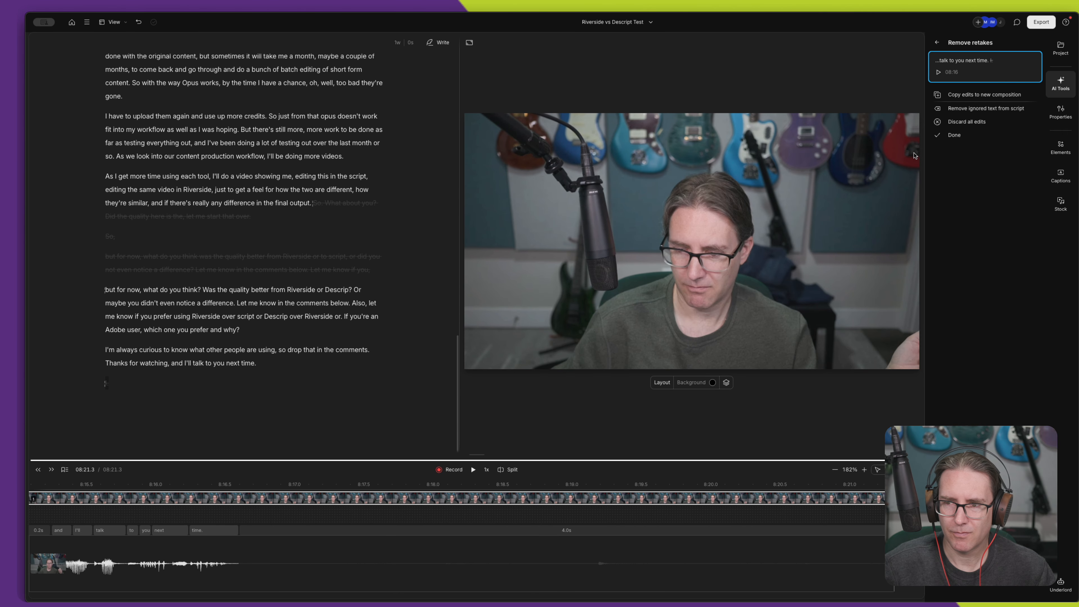
mouse_move(1032, 75)
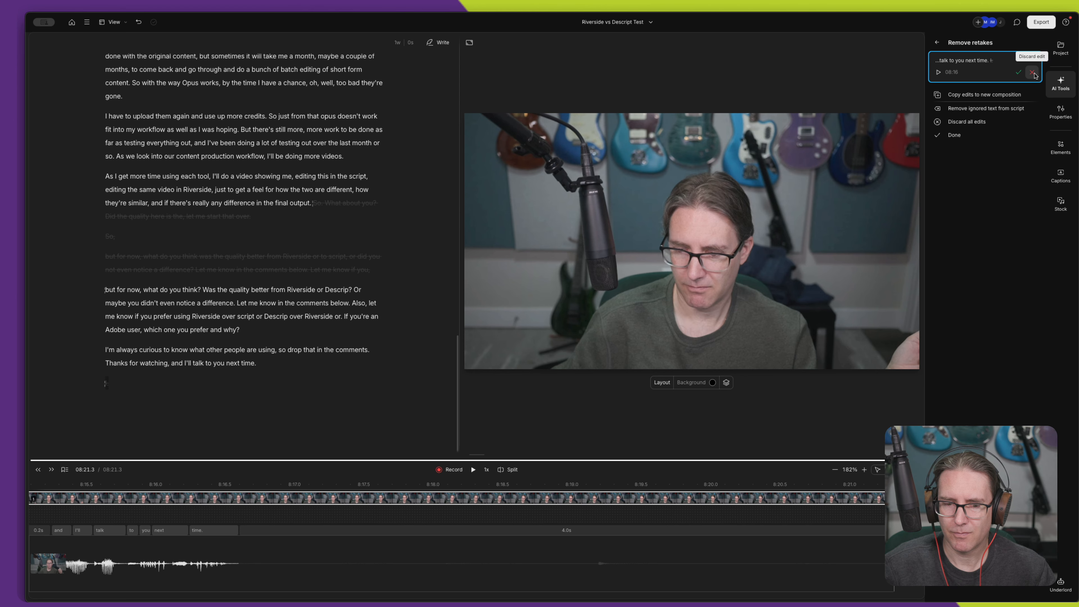
click(1033, 73)
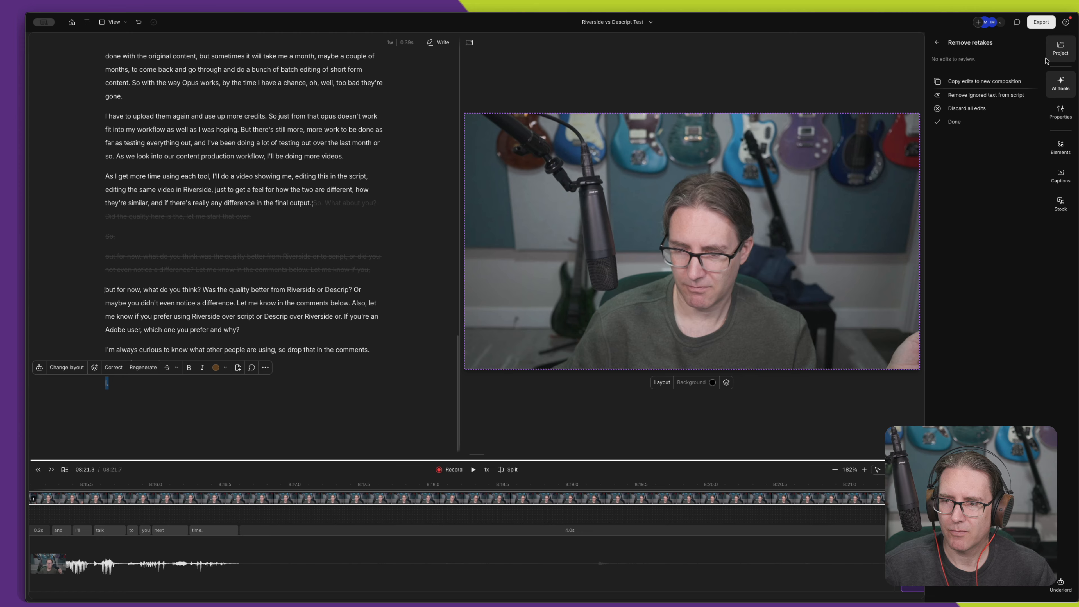
click(955, 123)
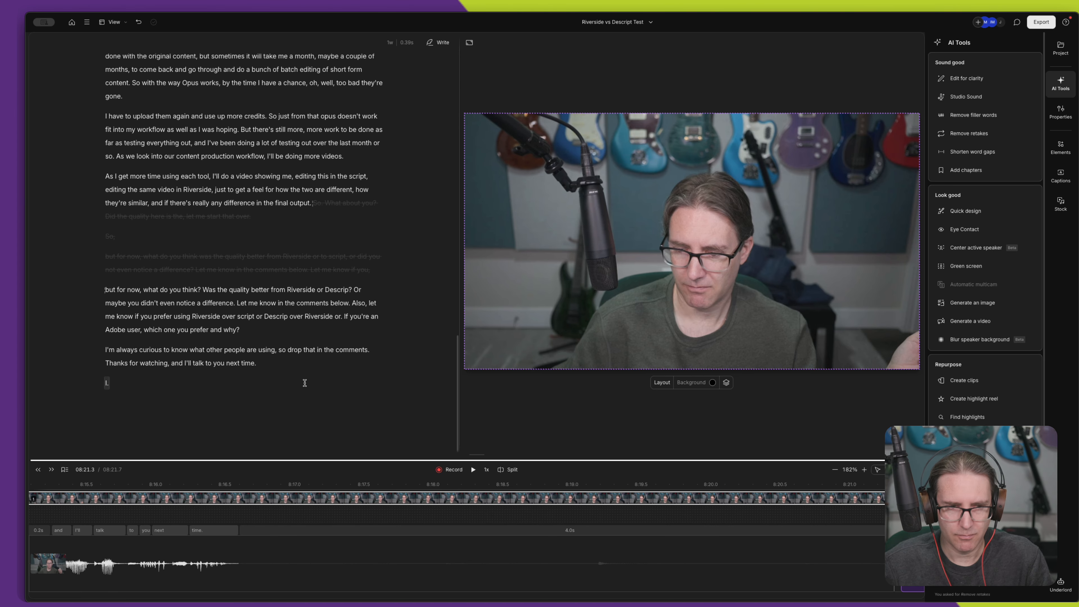
- Examine the transcription and advanced options in the general settings and leave them as they are
key(super+comma)
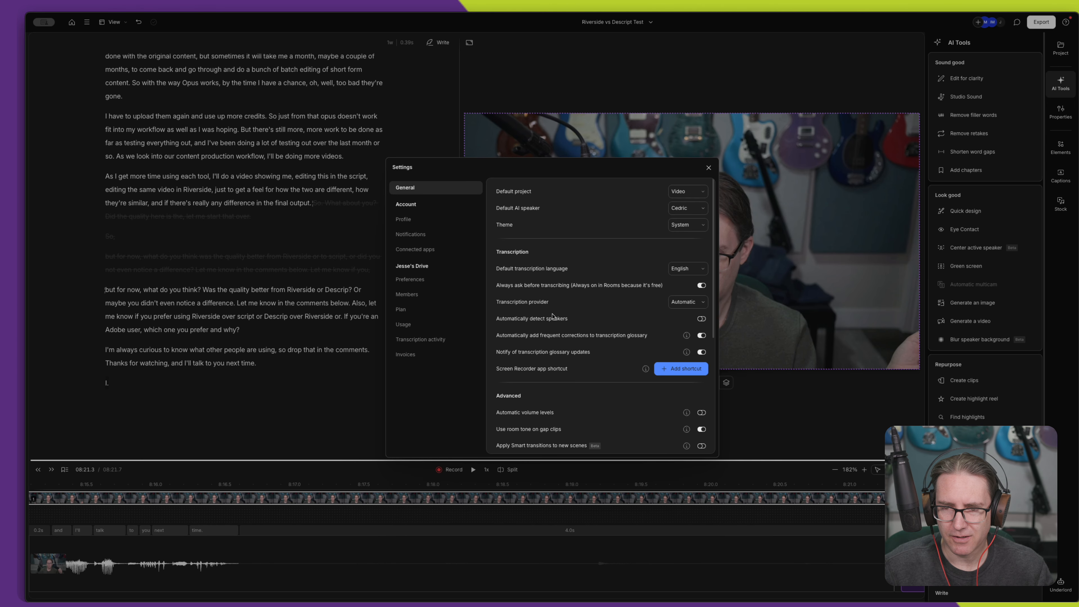
click(708, 168)
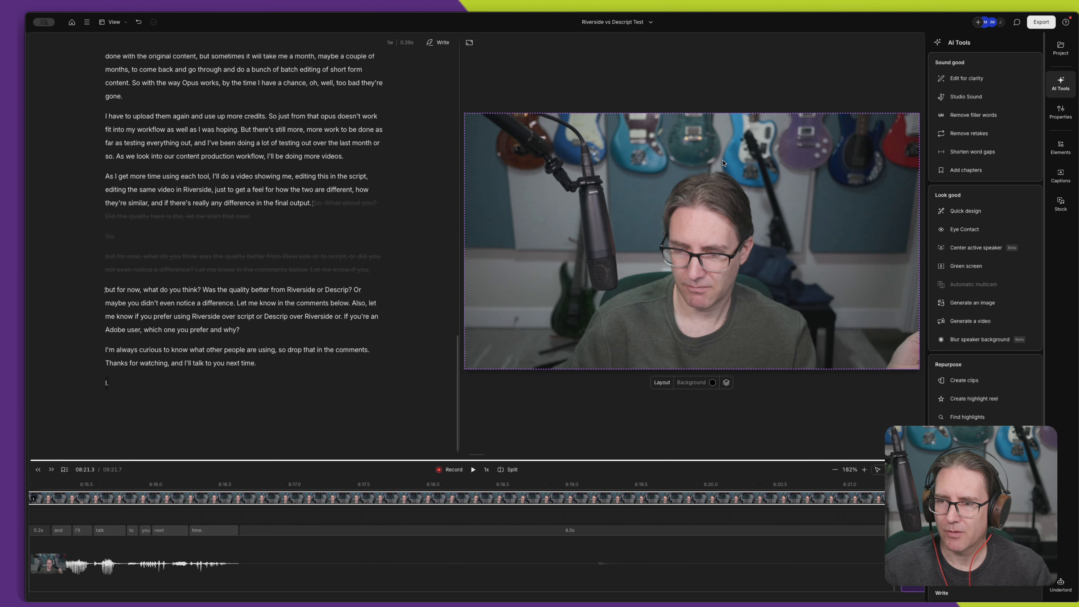
- Check the composition for all filler words with the Remove filler words tool and close the search
click(976, 114)
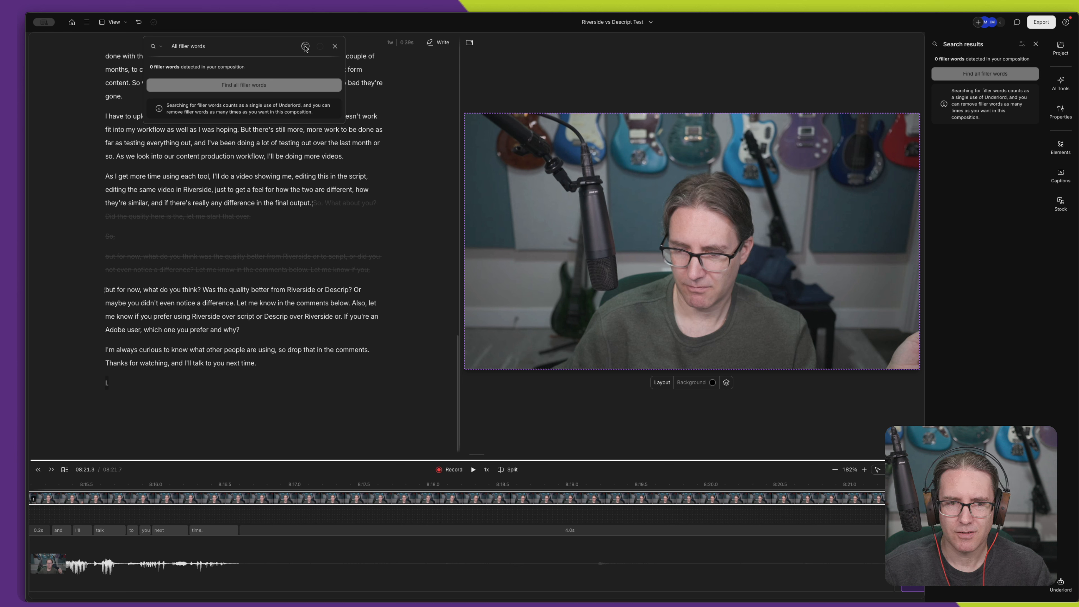
click(335, 47)
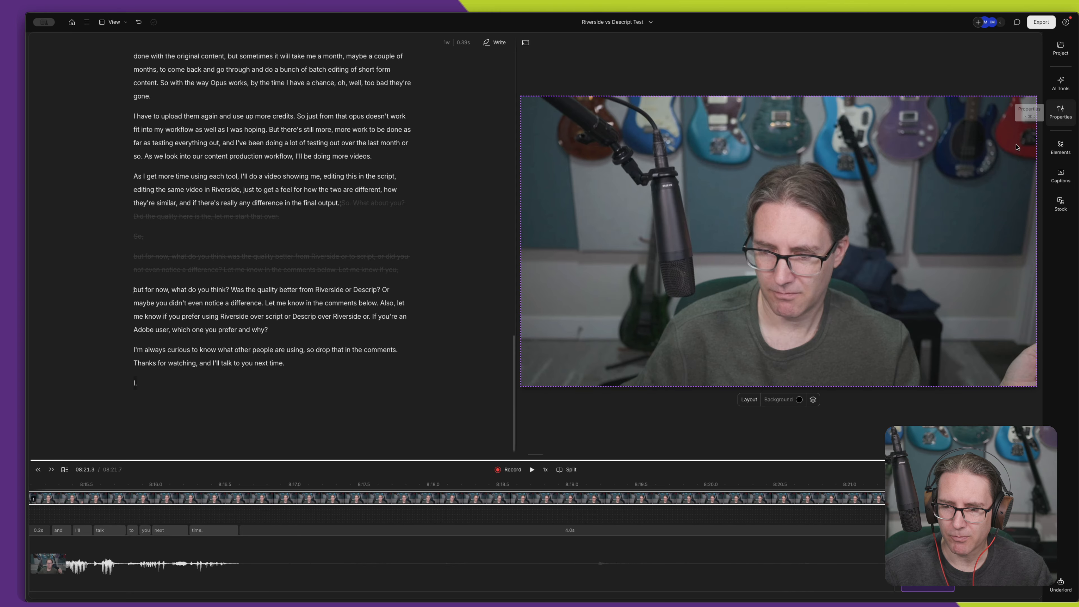
- Return the playhead to the very beginning of the composition at 00:00.0
scroll(616, 487, down, 5)
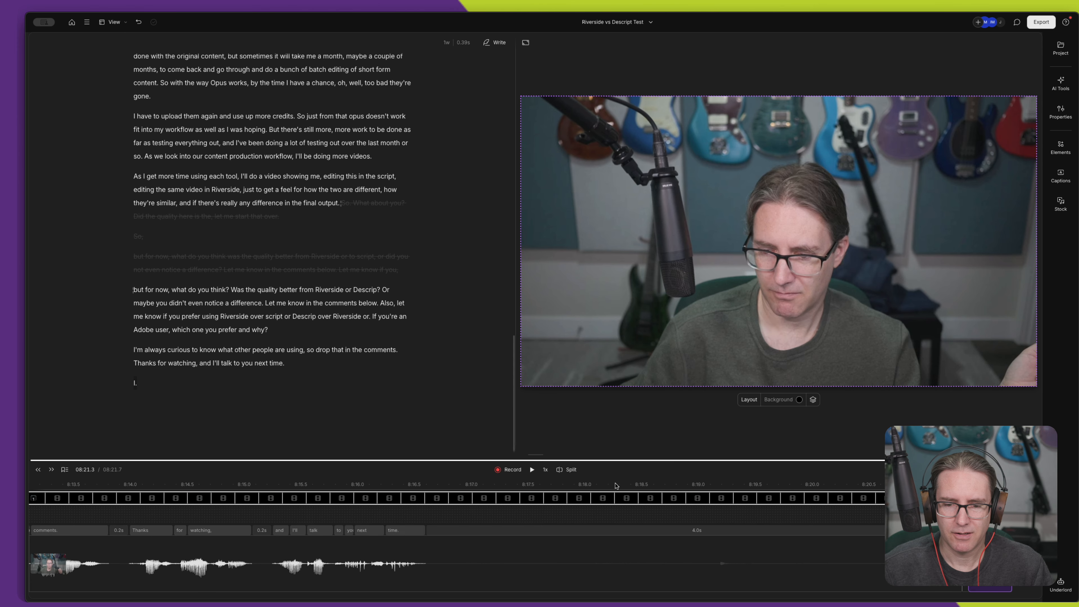
scroll(613, 497, down, 2)
scroll(611, 507, down, 2)
scroll(612, 506, left, 20)
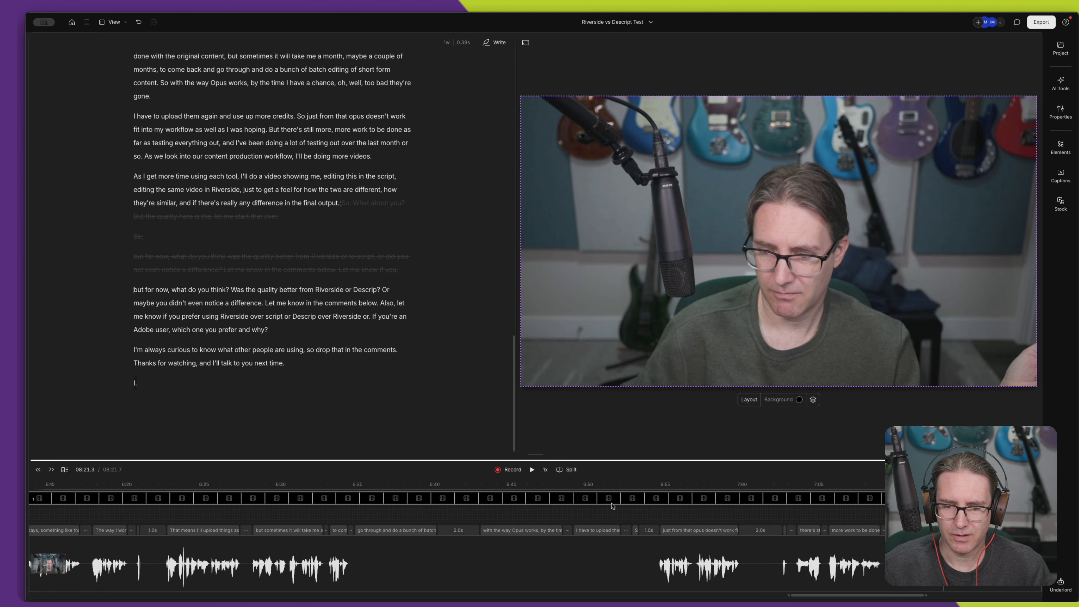
scroll(612, 505, left, 18)
scroll(612, 505, down, 2)
scroll(612, 505, left, 20)
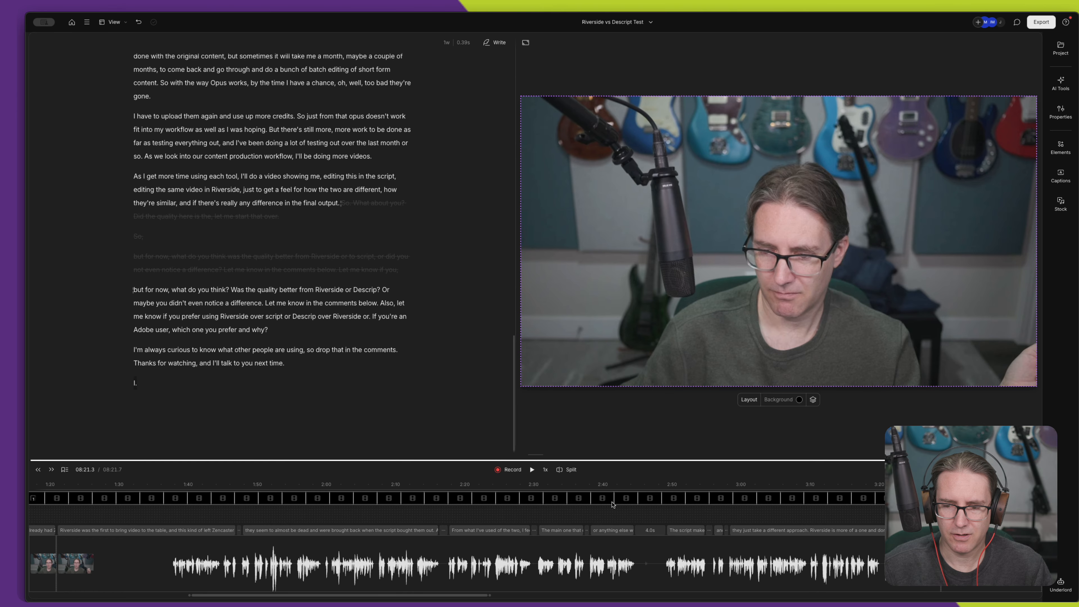
scroll(612, 504, left, 10)
scroll(612, 505, down, 1)
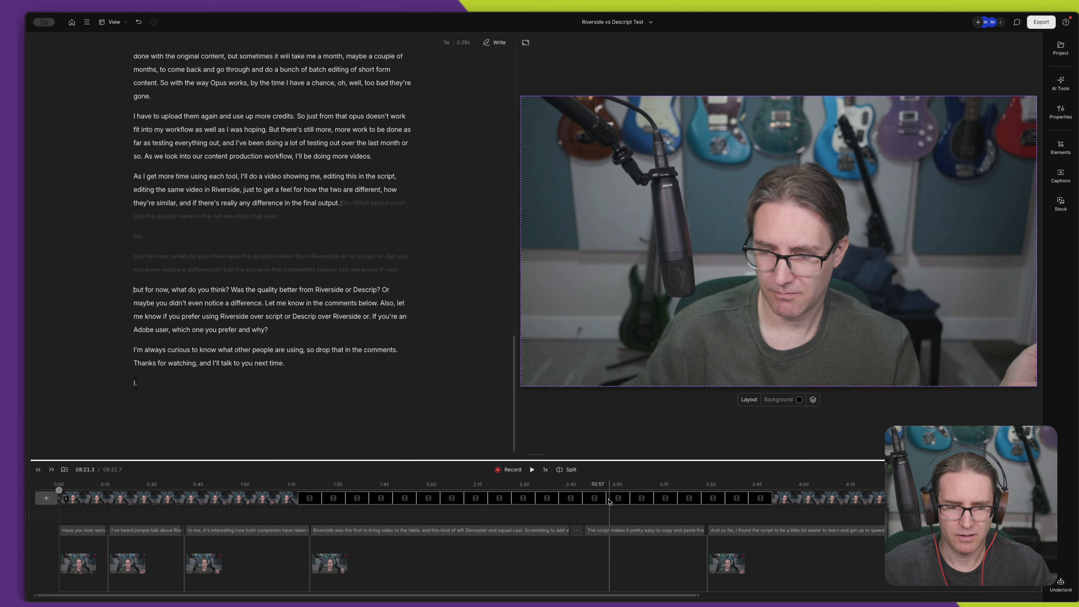
click(61, 489)
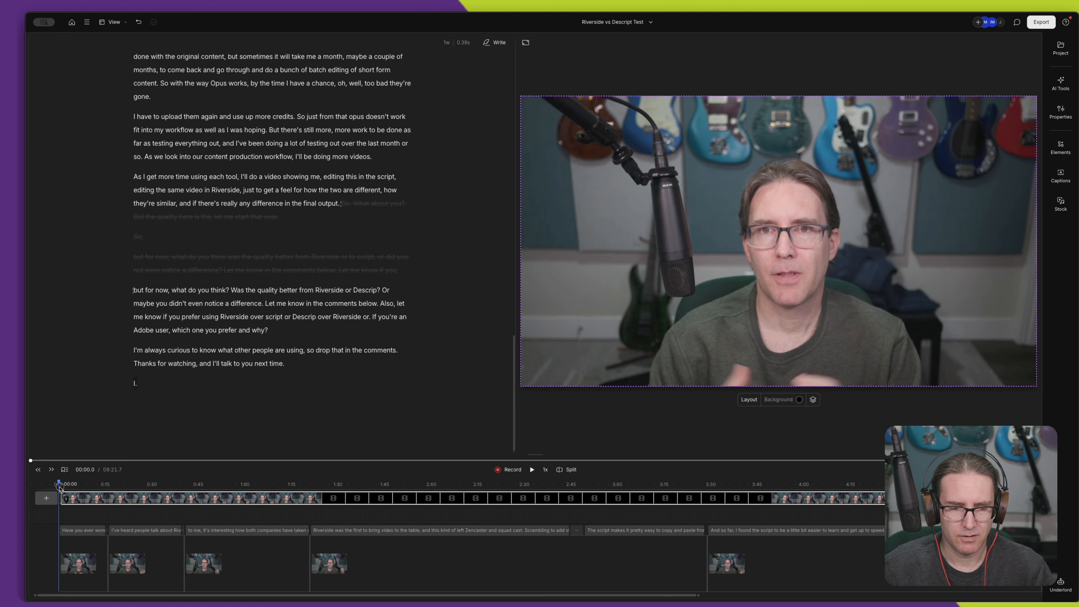